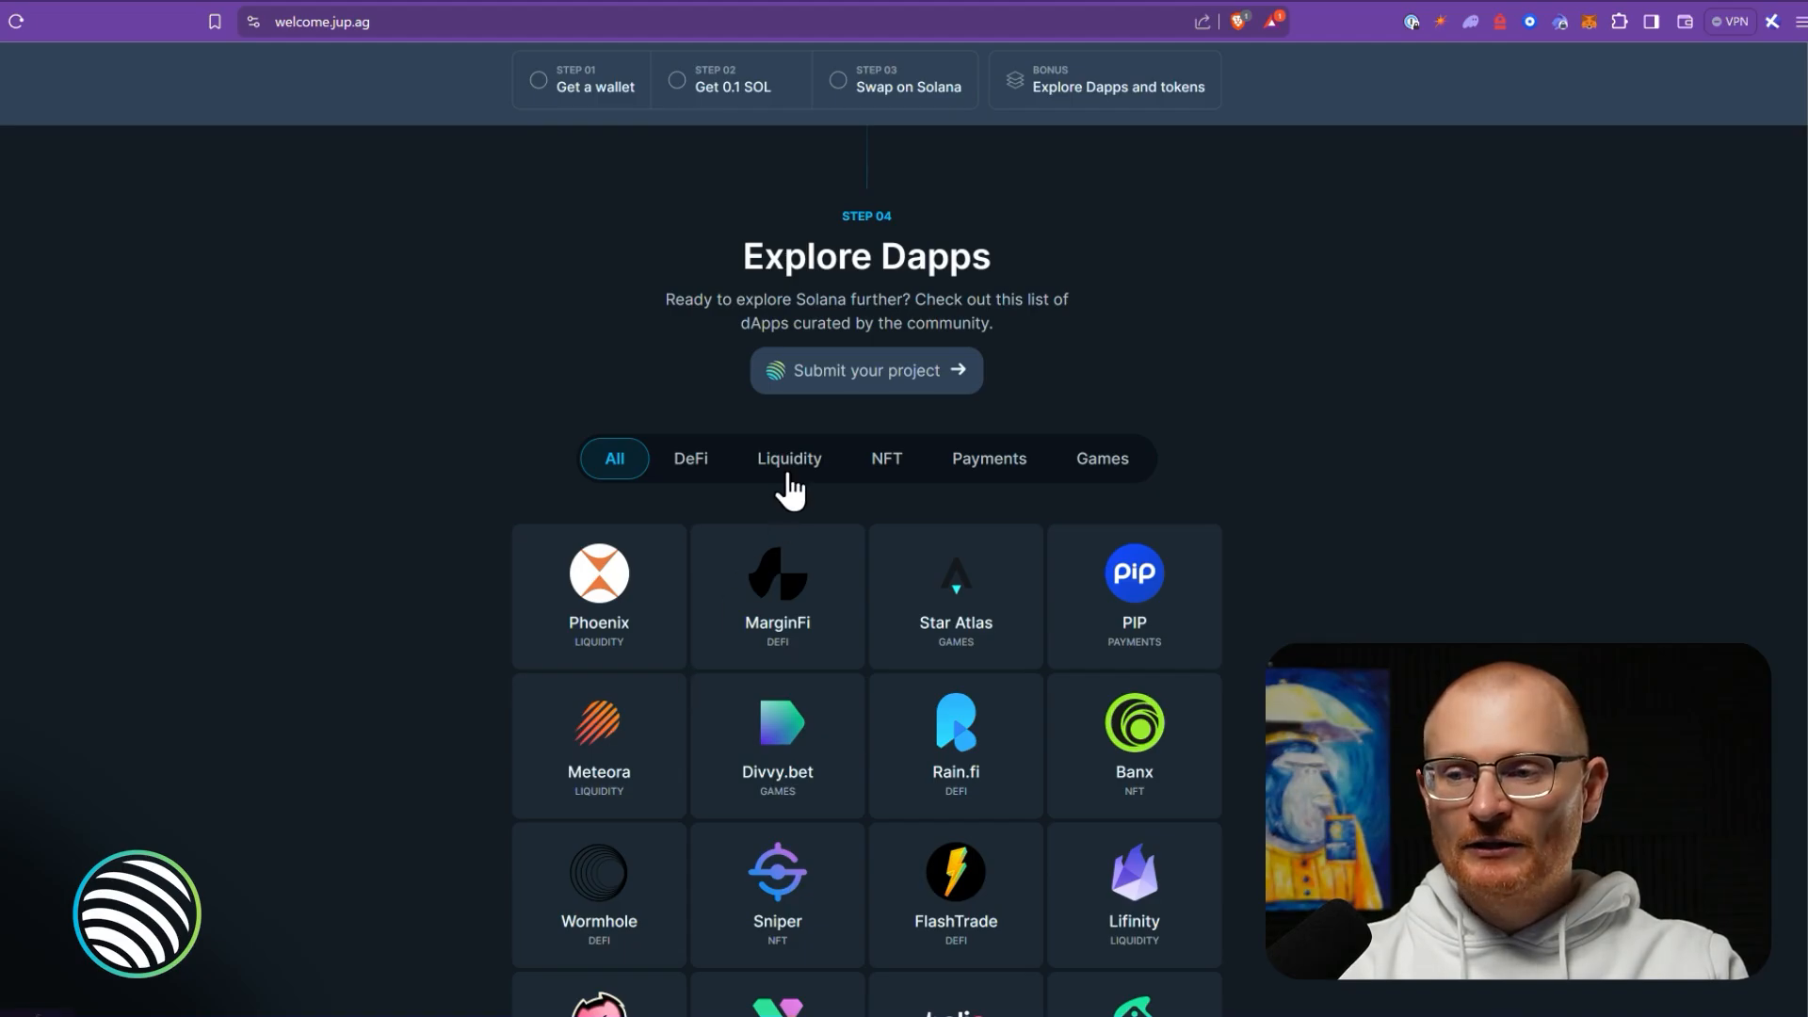
- Filter the Solana dApps directory to Liquidity projects, open Meteora's website and launch its app
left_click(790, 485)
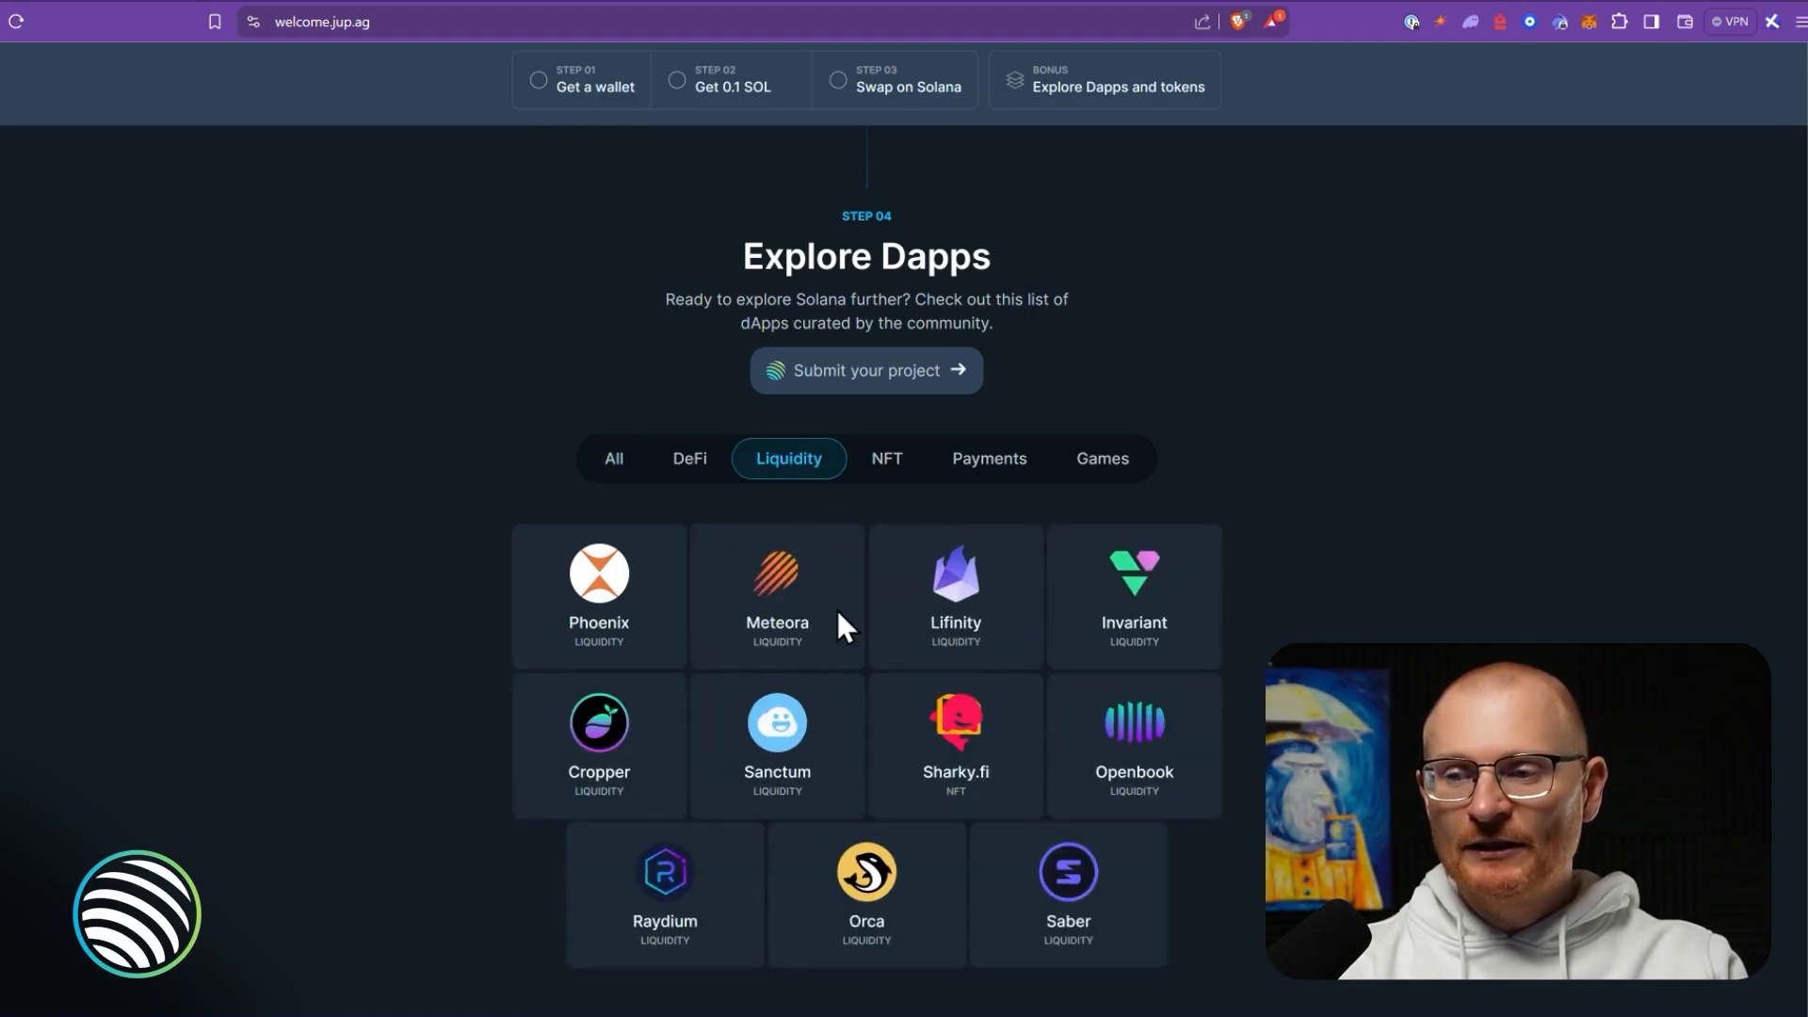
left_click(786, 567)
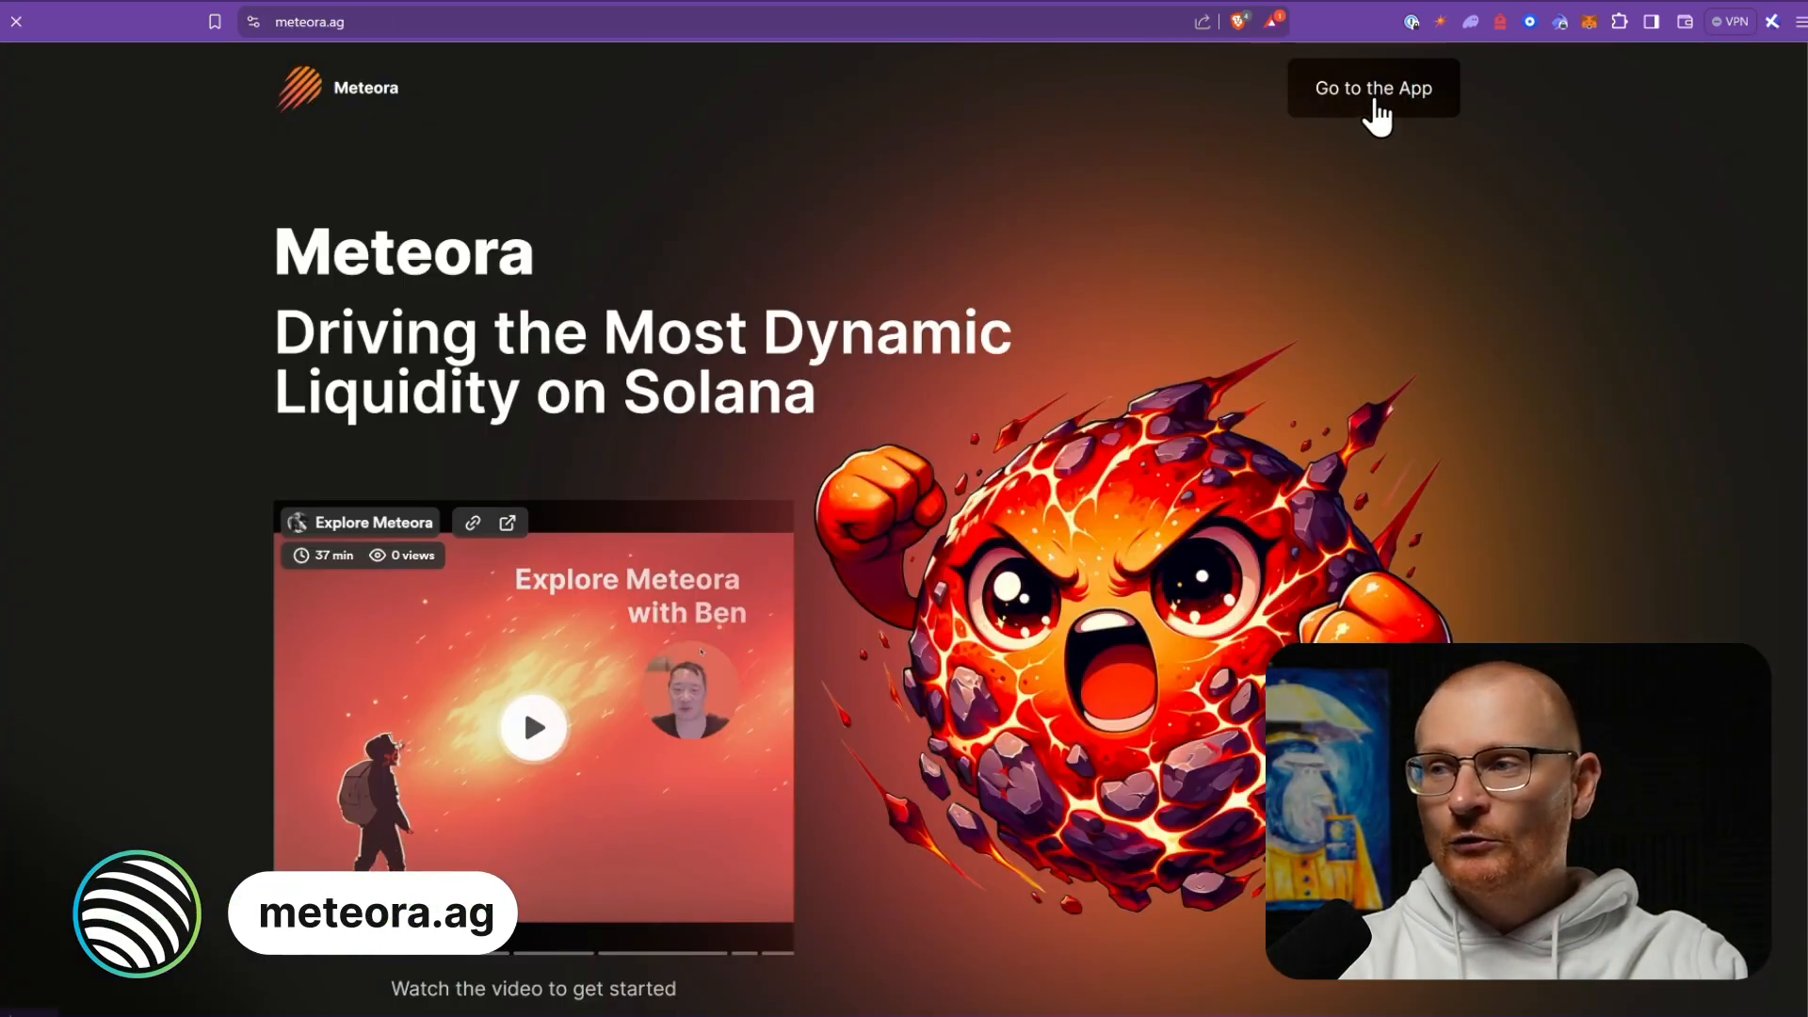
left_click(1374, 91)
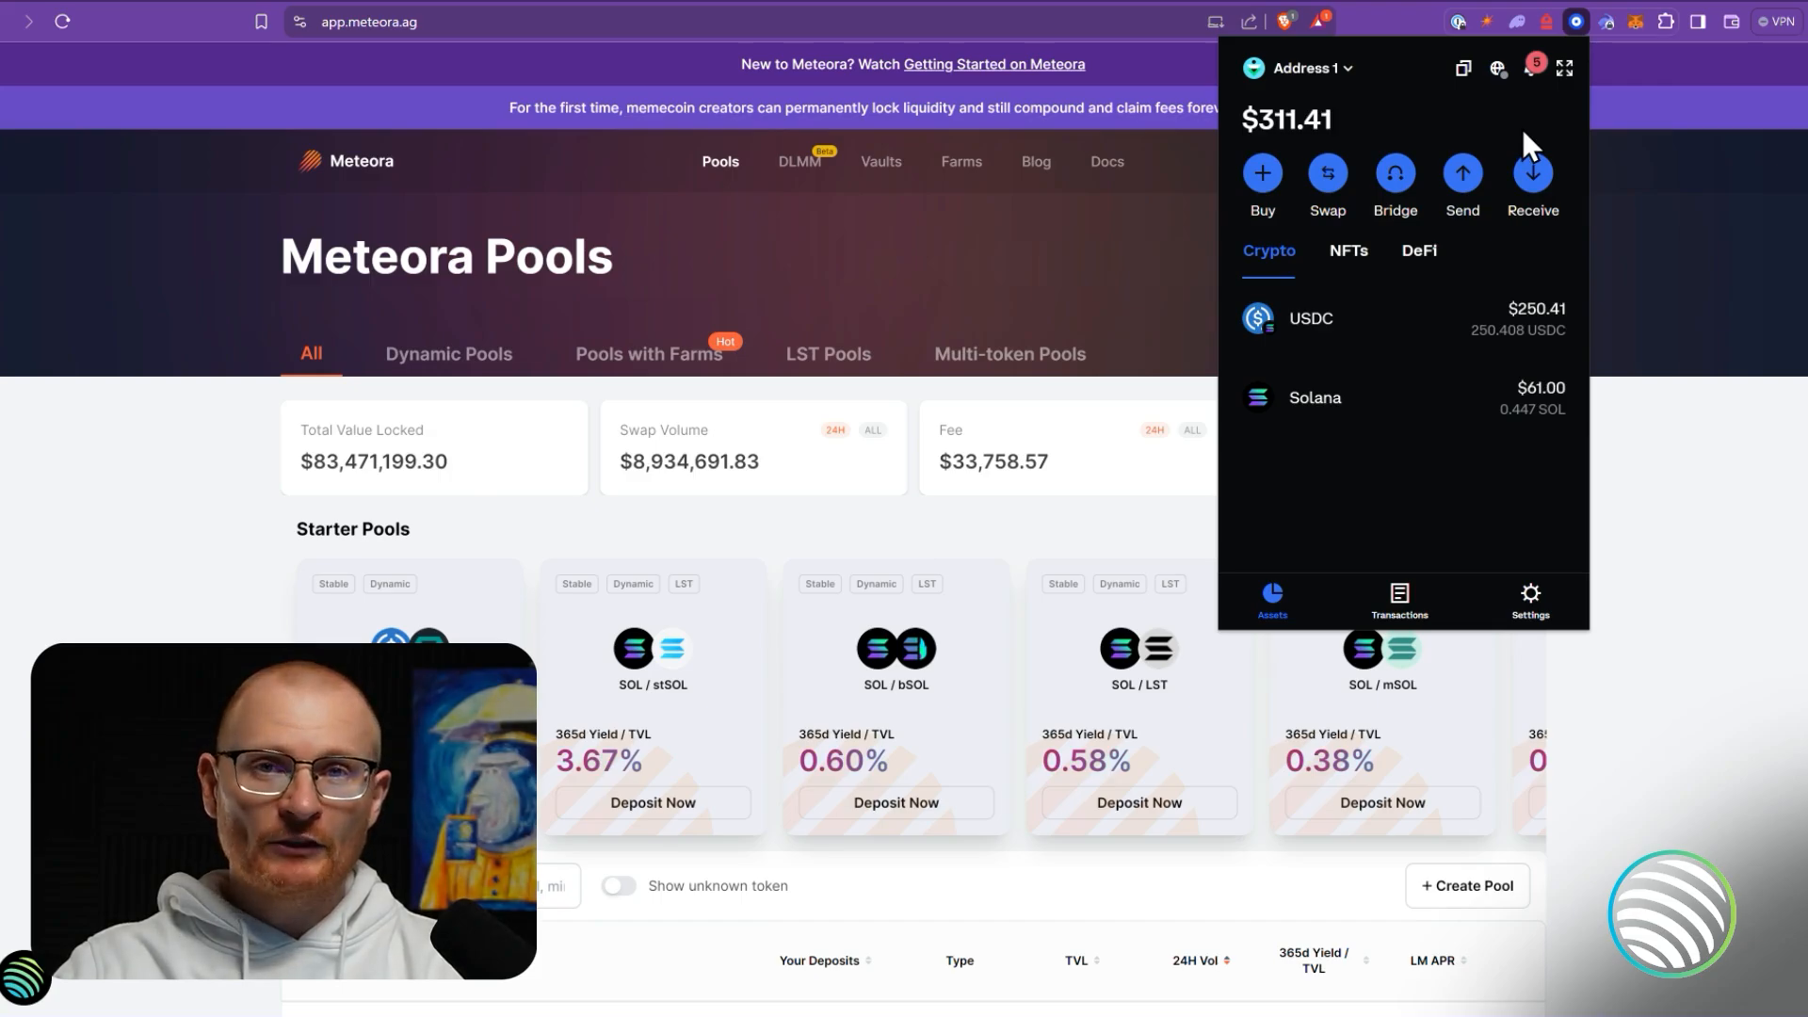
- Check the balances in the Backpack wallet, connect that wallet to Meteora and approve the connection
left_click(1611, 132)
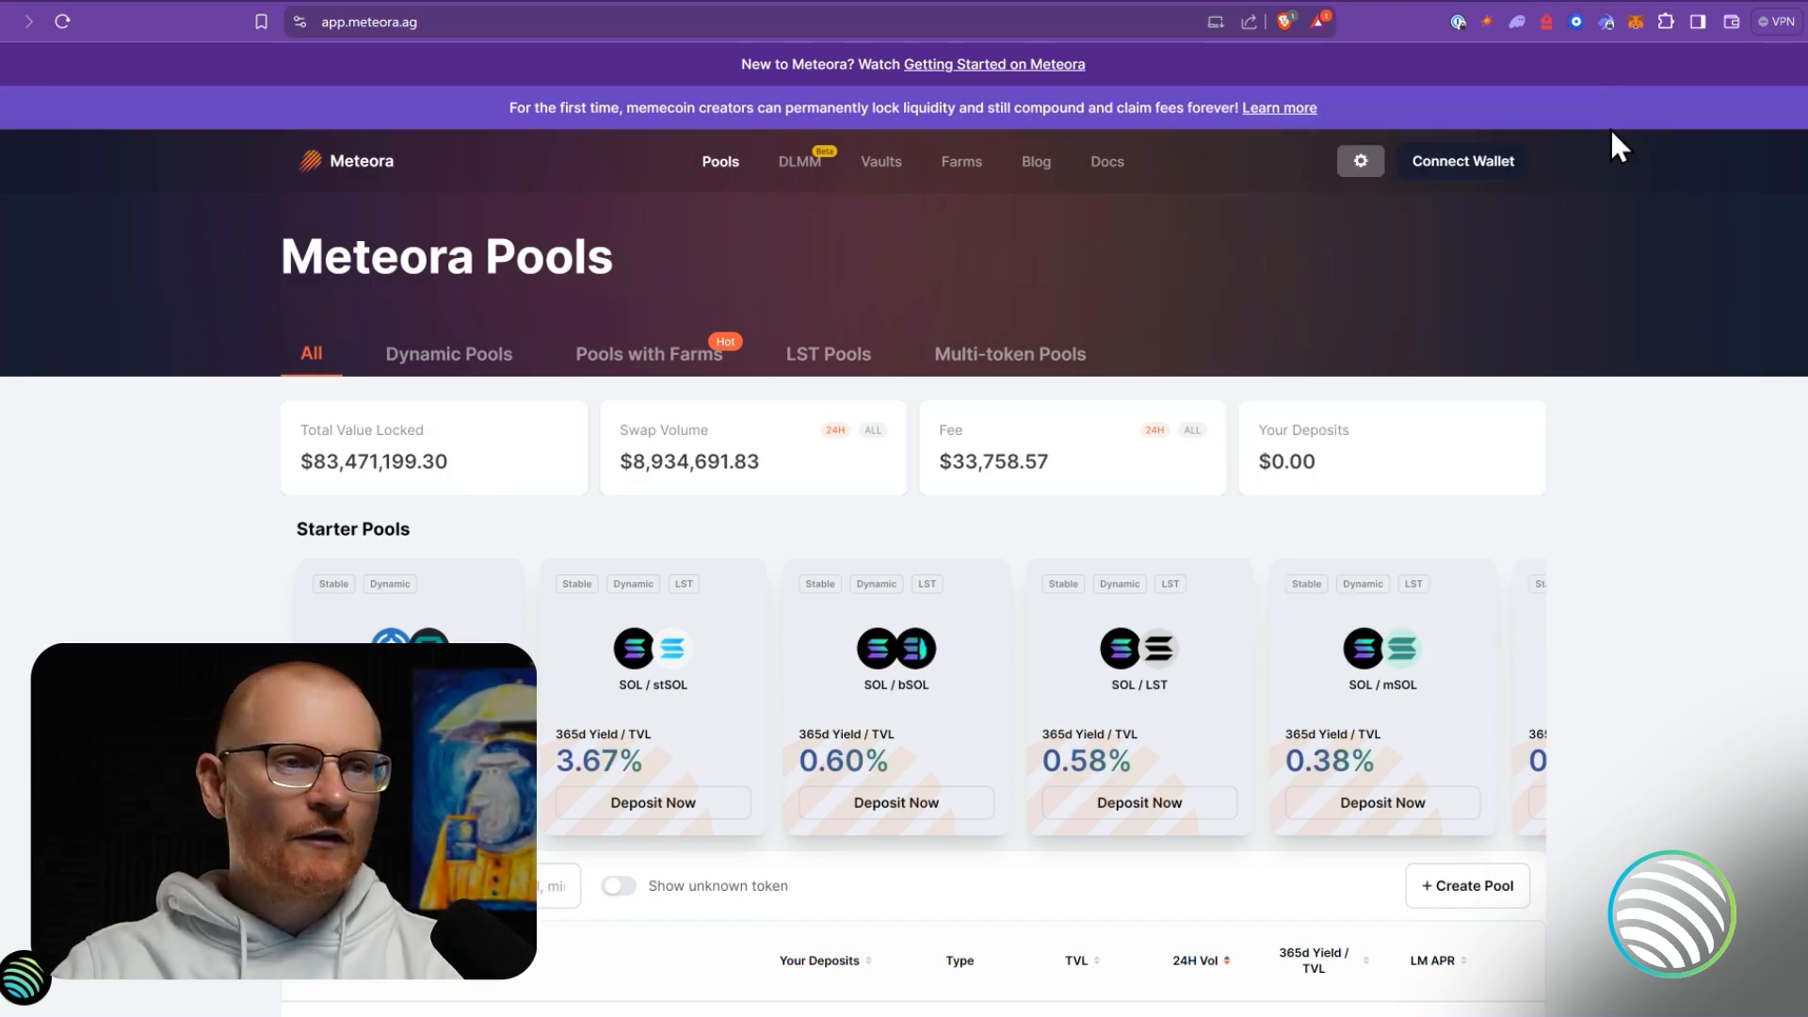
left_click(1545, 23)
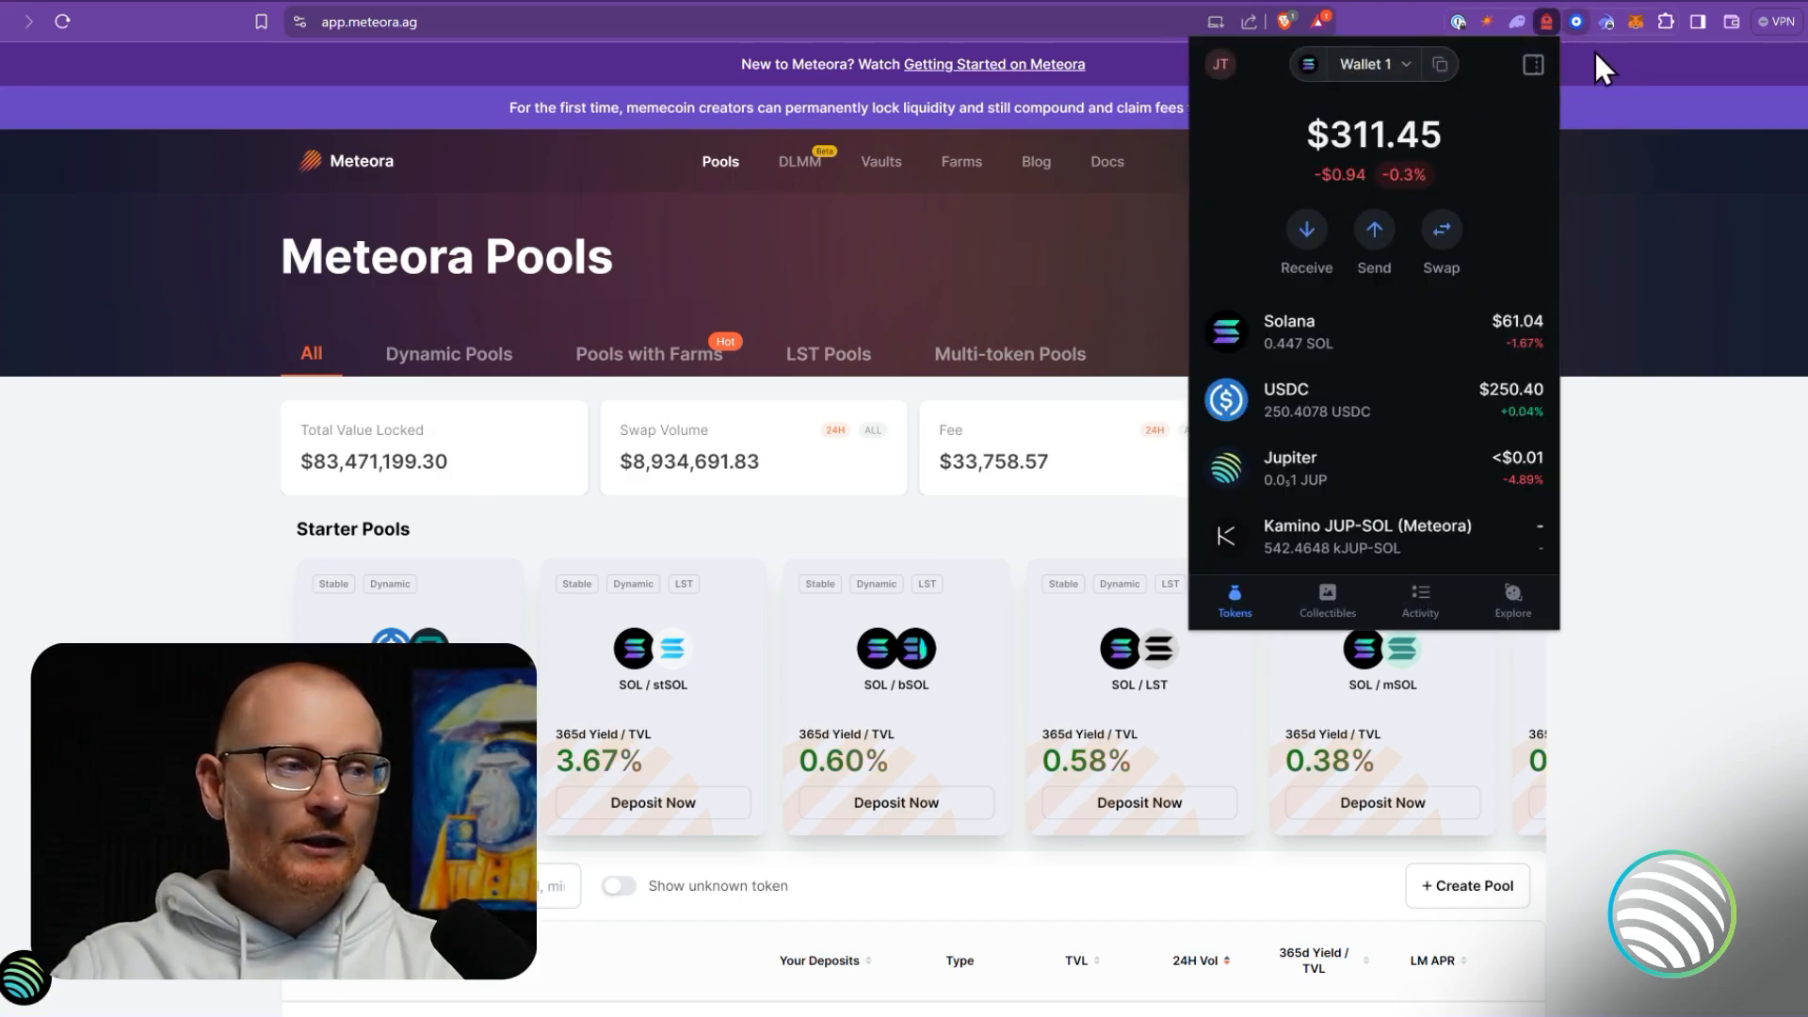
left_click(1457, 162)
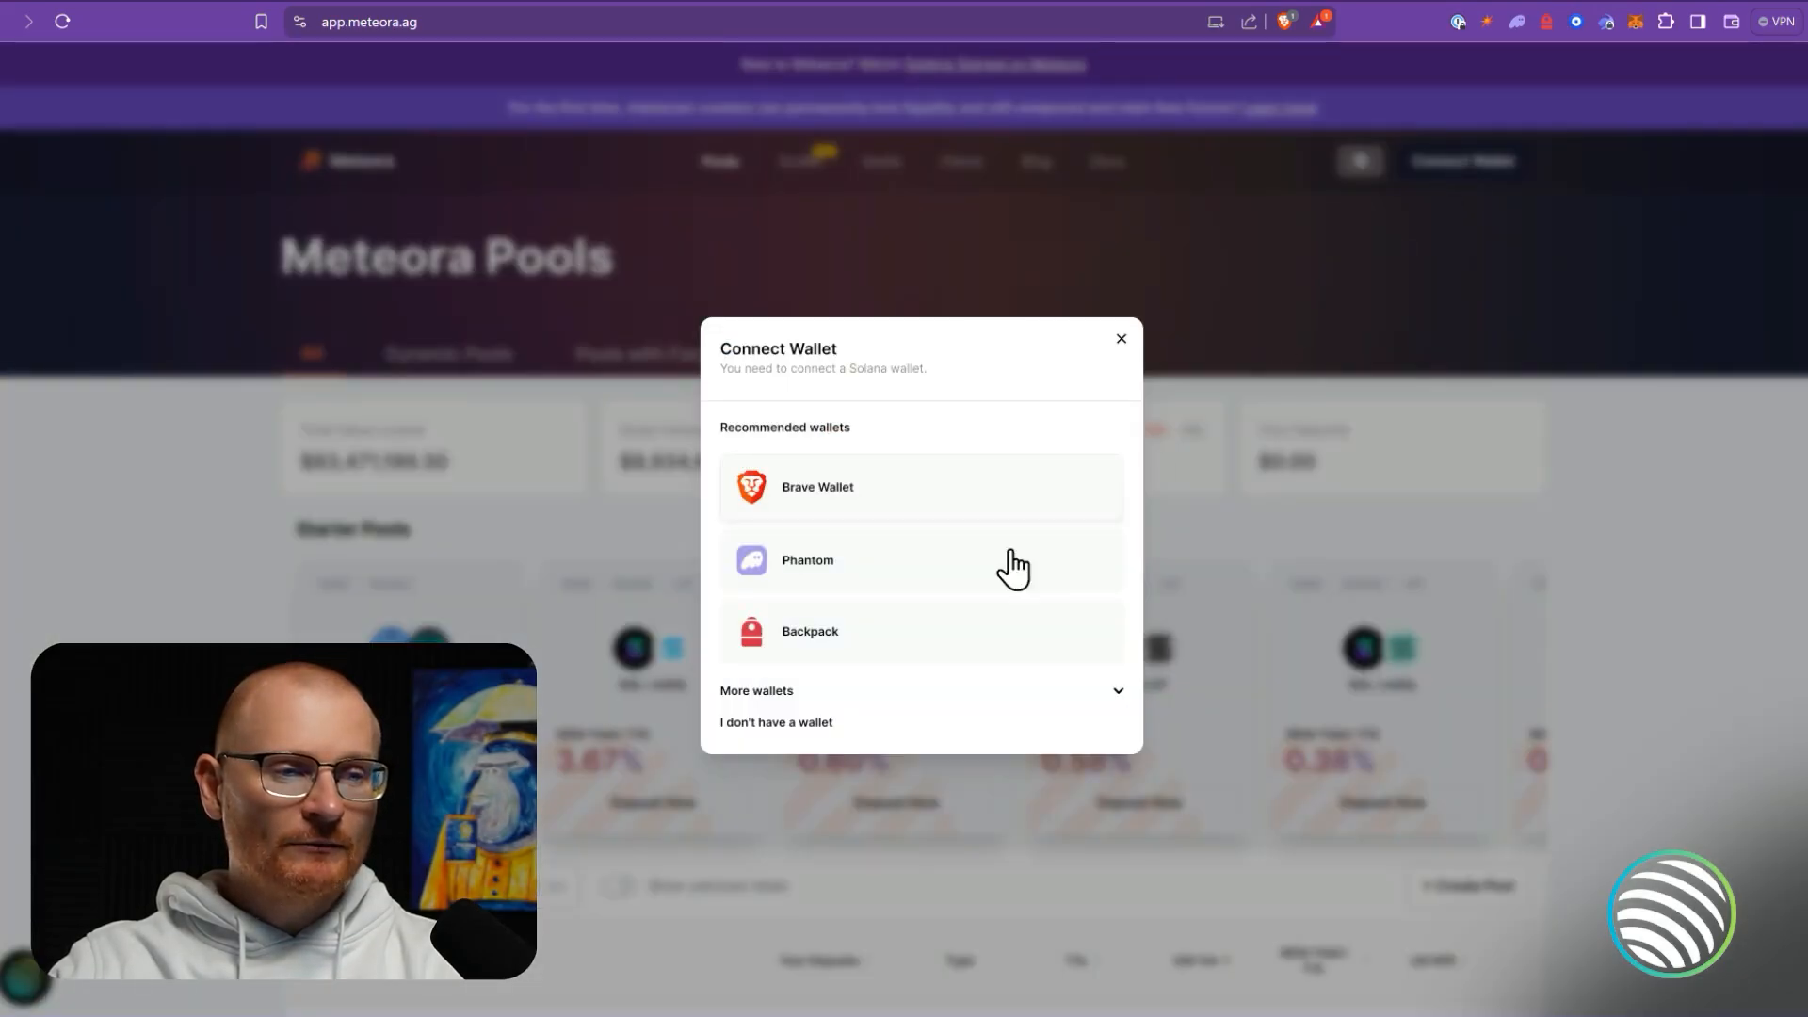
left_click(1013, 631)
left_click(1715, 535)
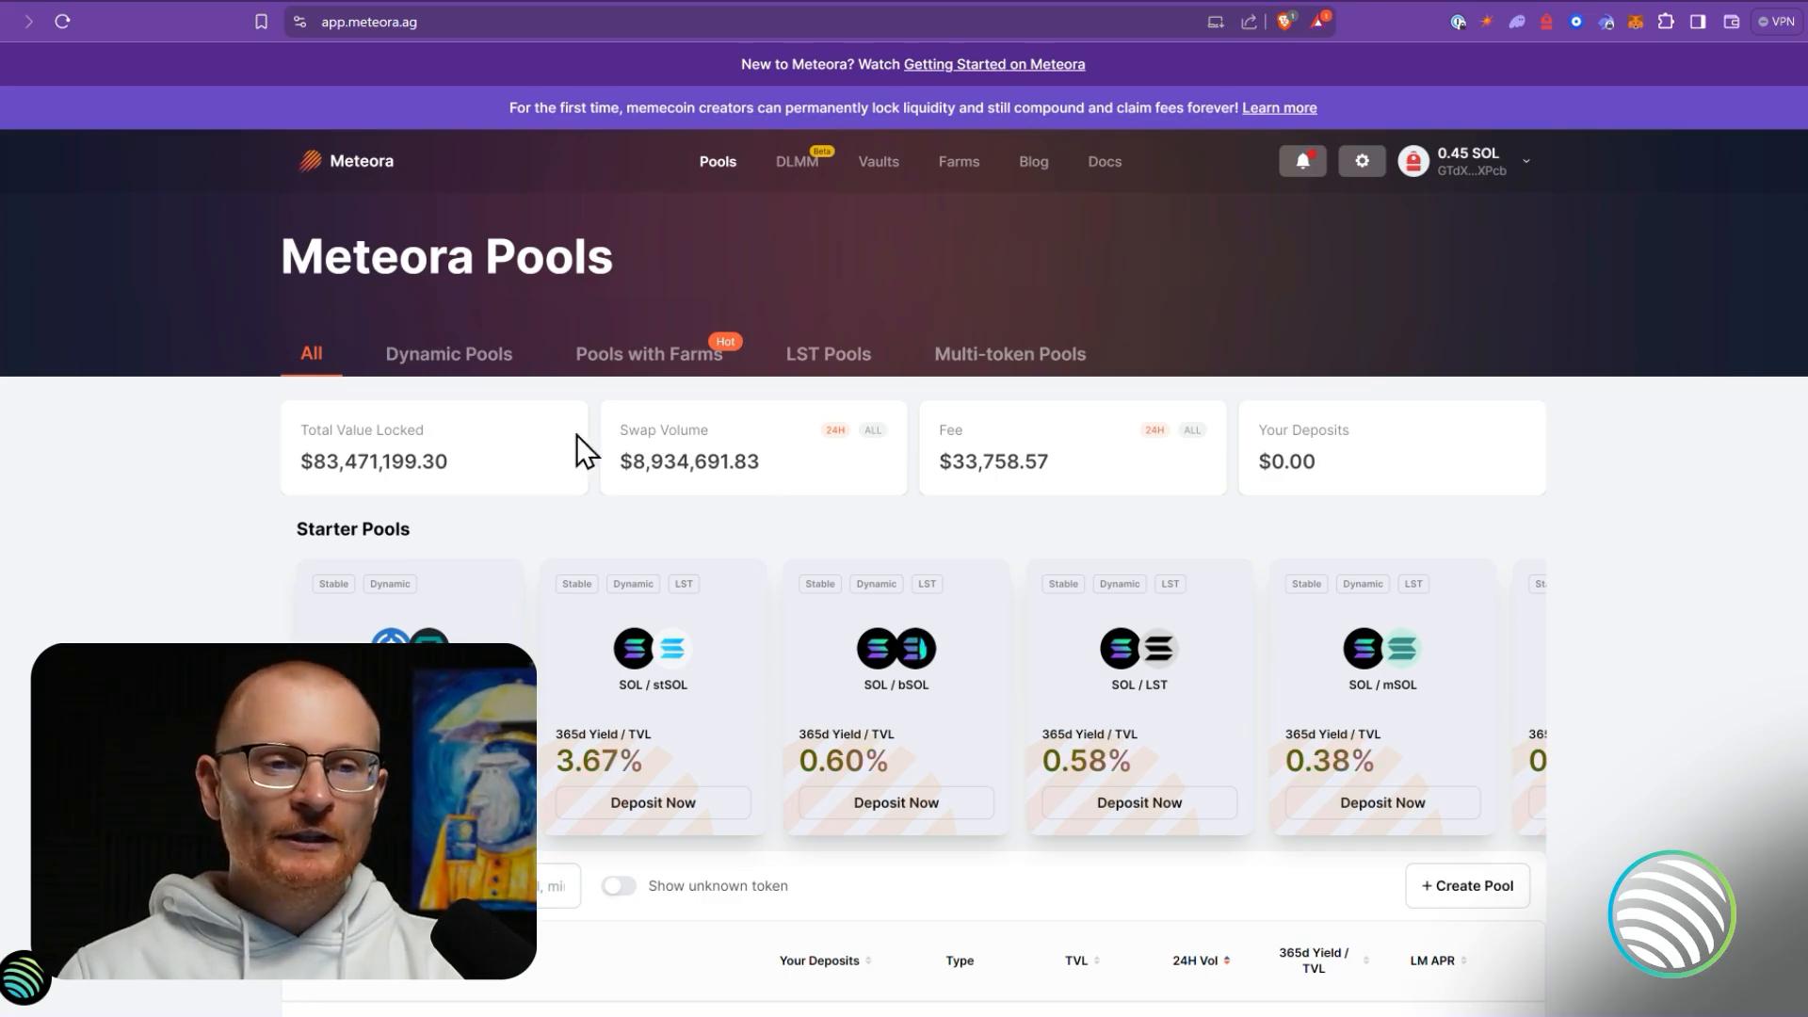
- Show only Dynamic Pools, sort them by 365d Yield / TVL and look through the list
left_click(468, 369)
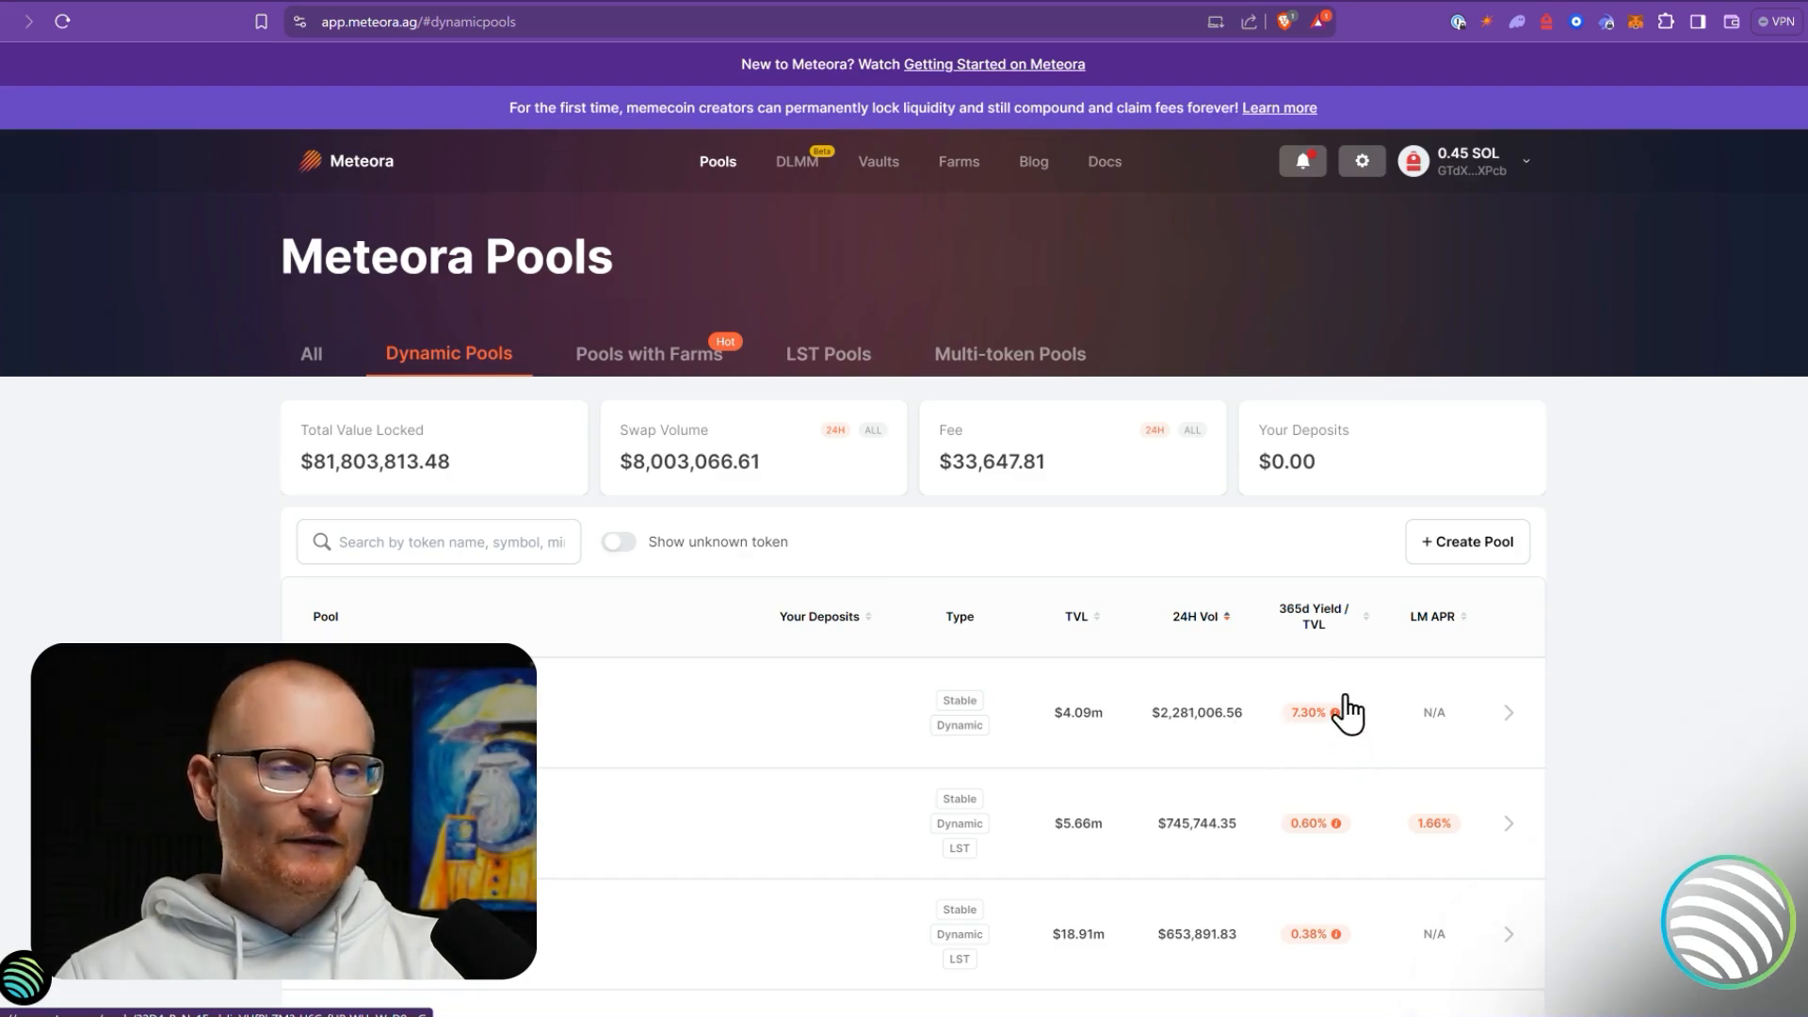
left_click(1328, 636)
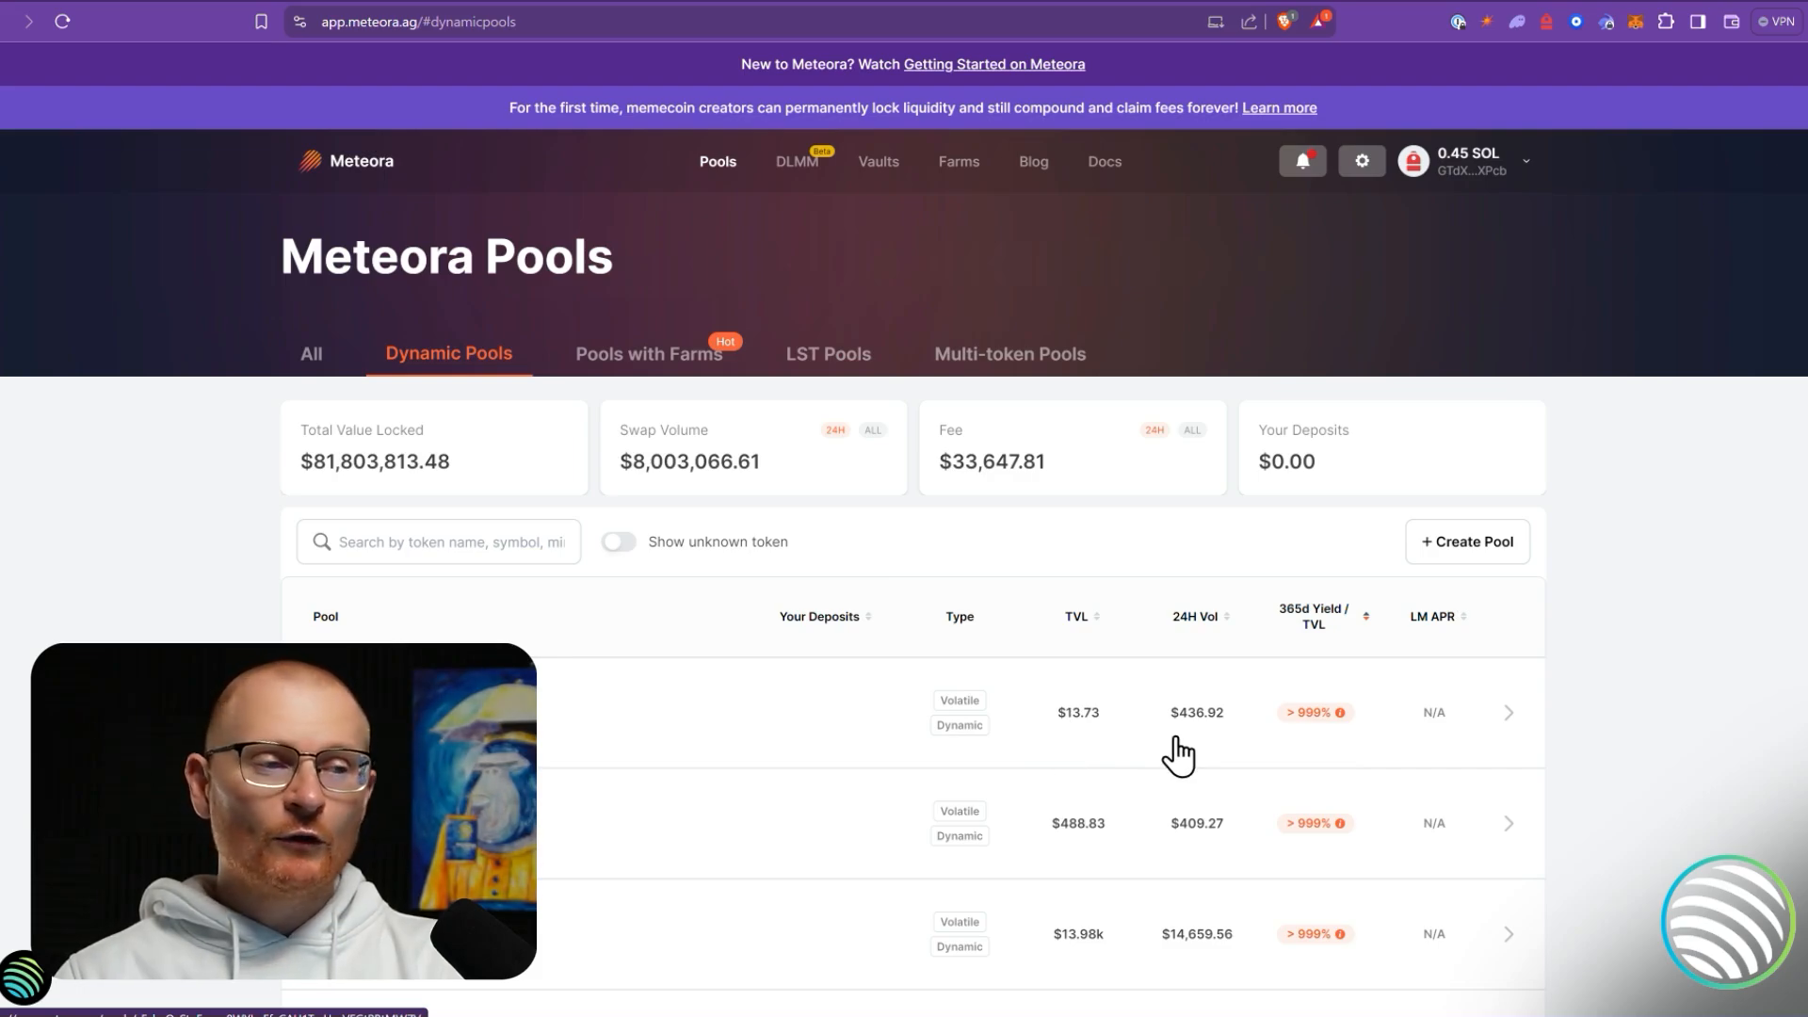
scroll(1215, 753, "down", 3)
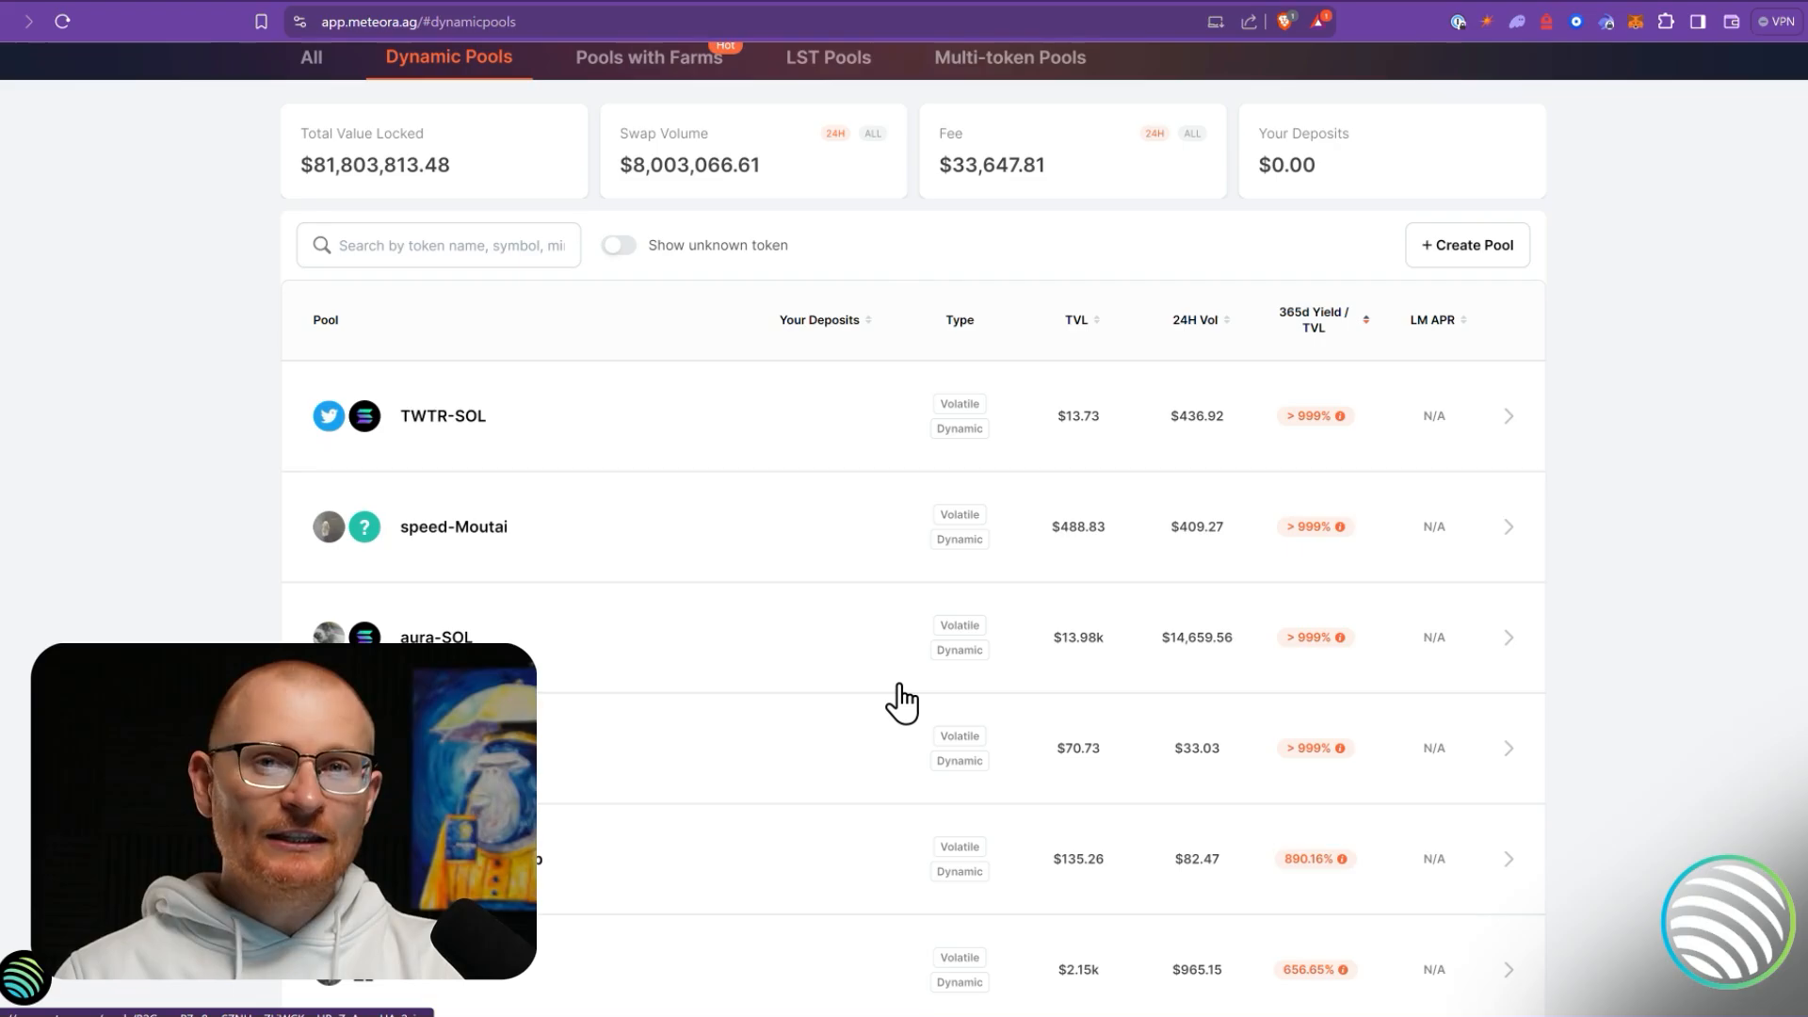
scroll(900, 687, "down", 3)
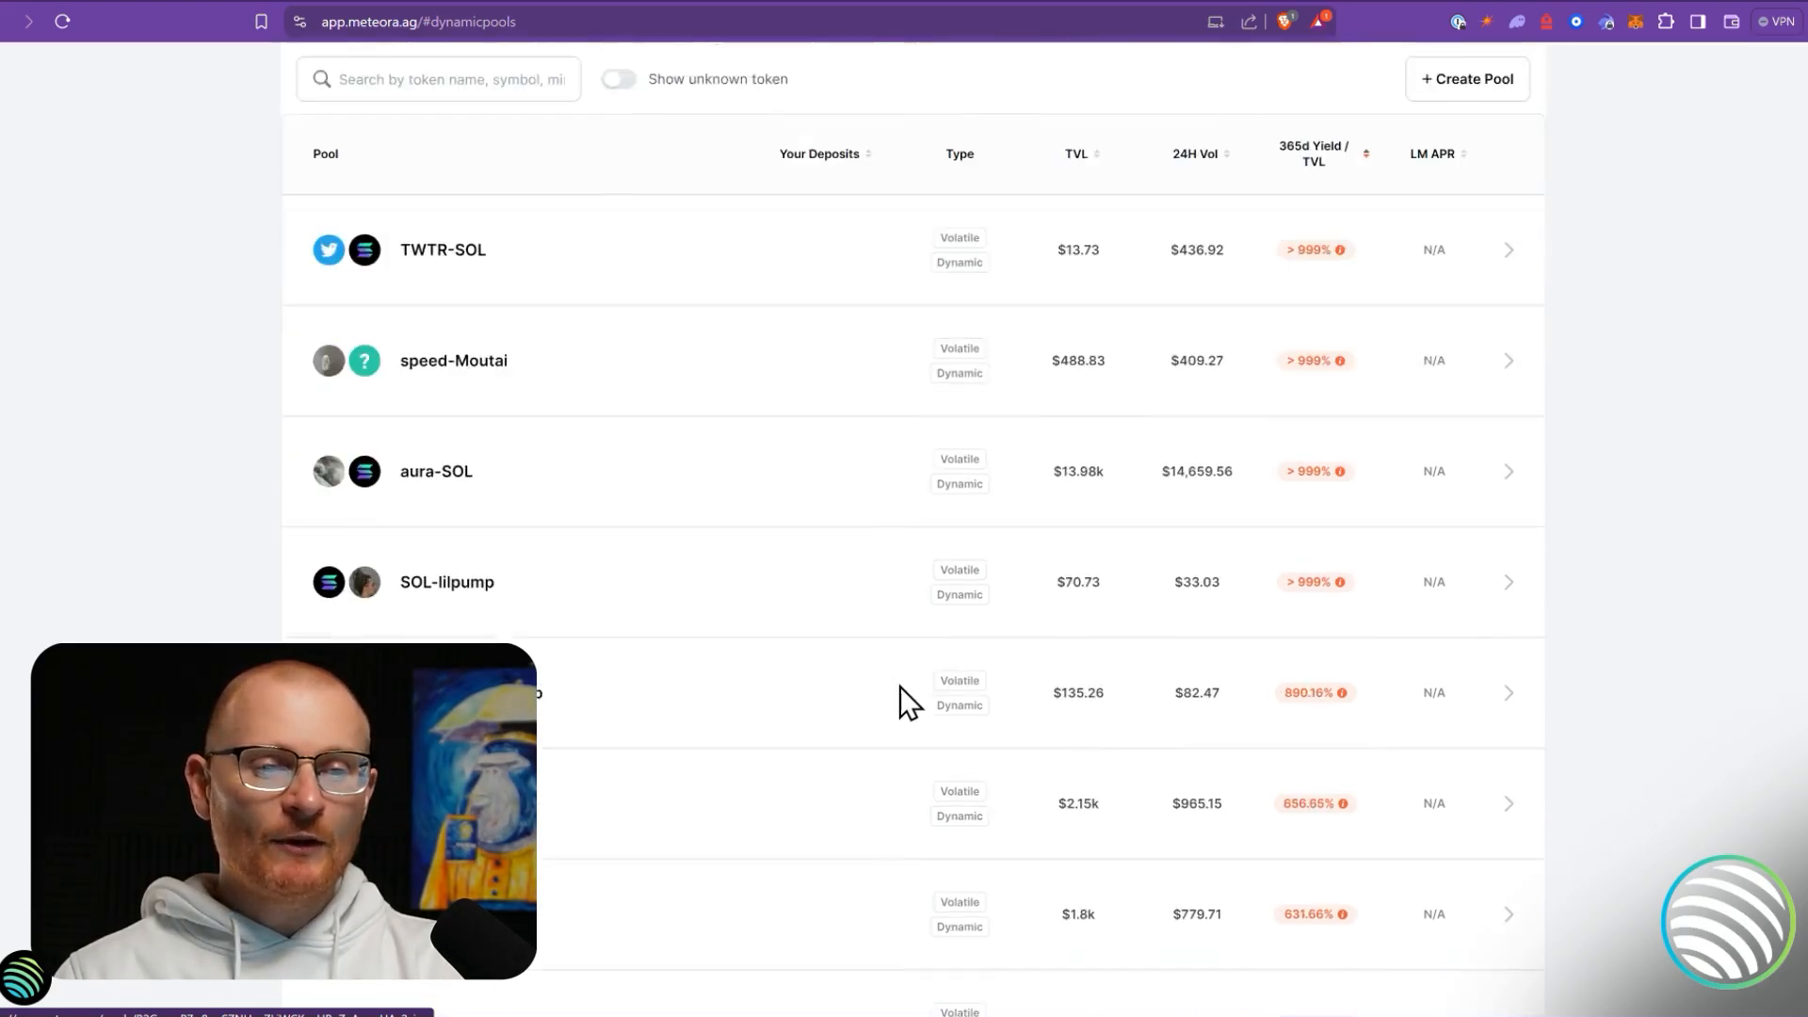
scroll(900, 687, "down", 4)
scroll(900, 696, "down", 8)
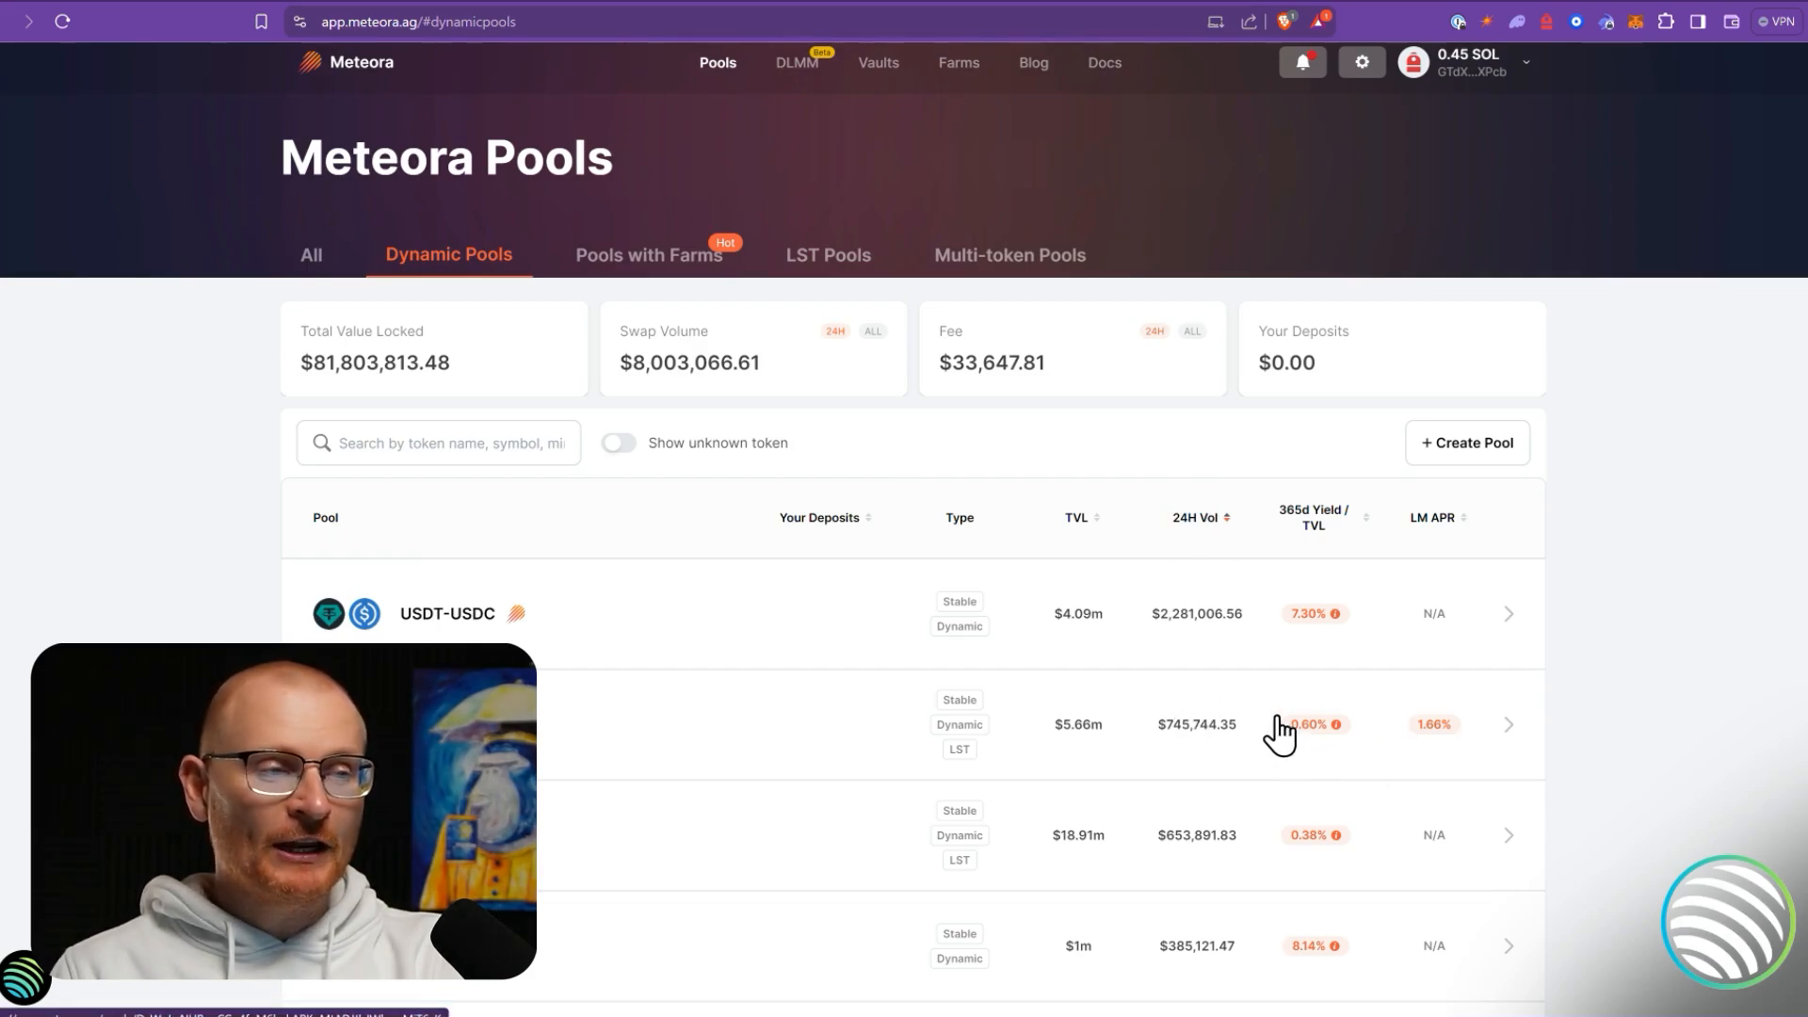
- Find the $WIF-SOL pool in the dynamic pools list ordered by 24H volume and open it
scroll(1214, 695, "down", 2)
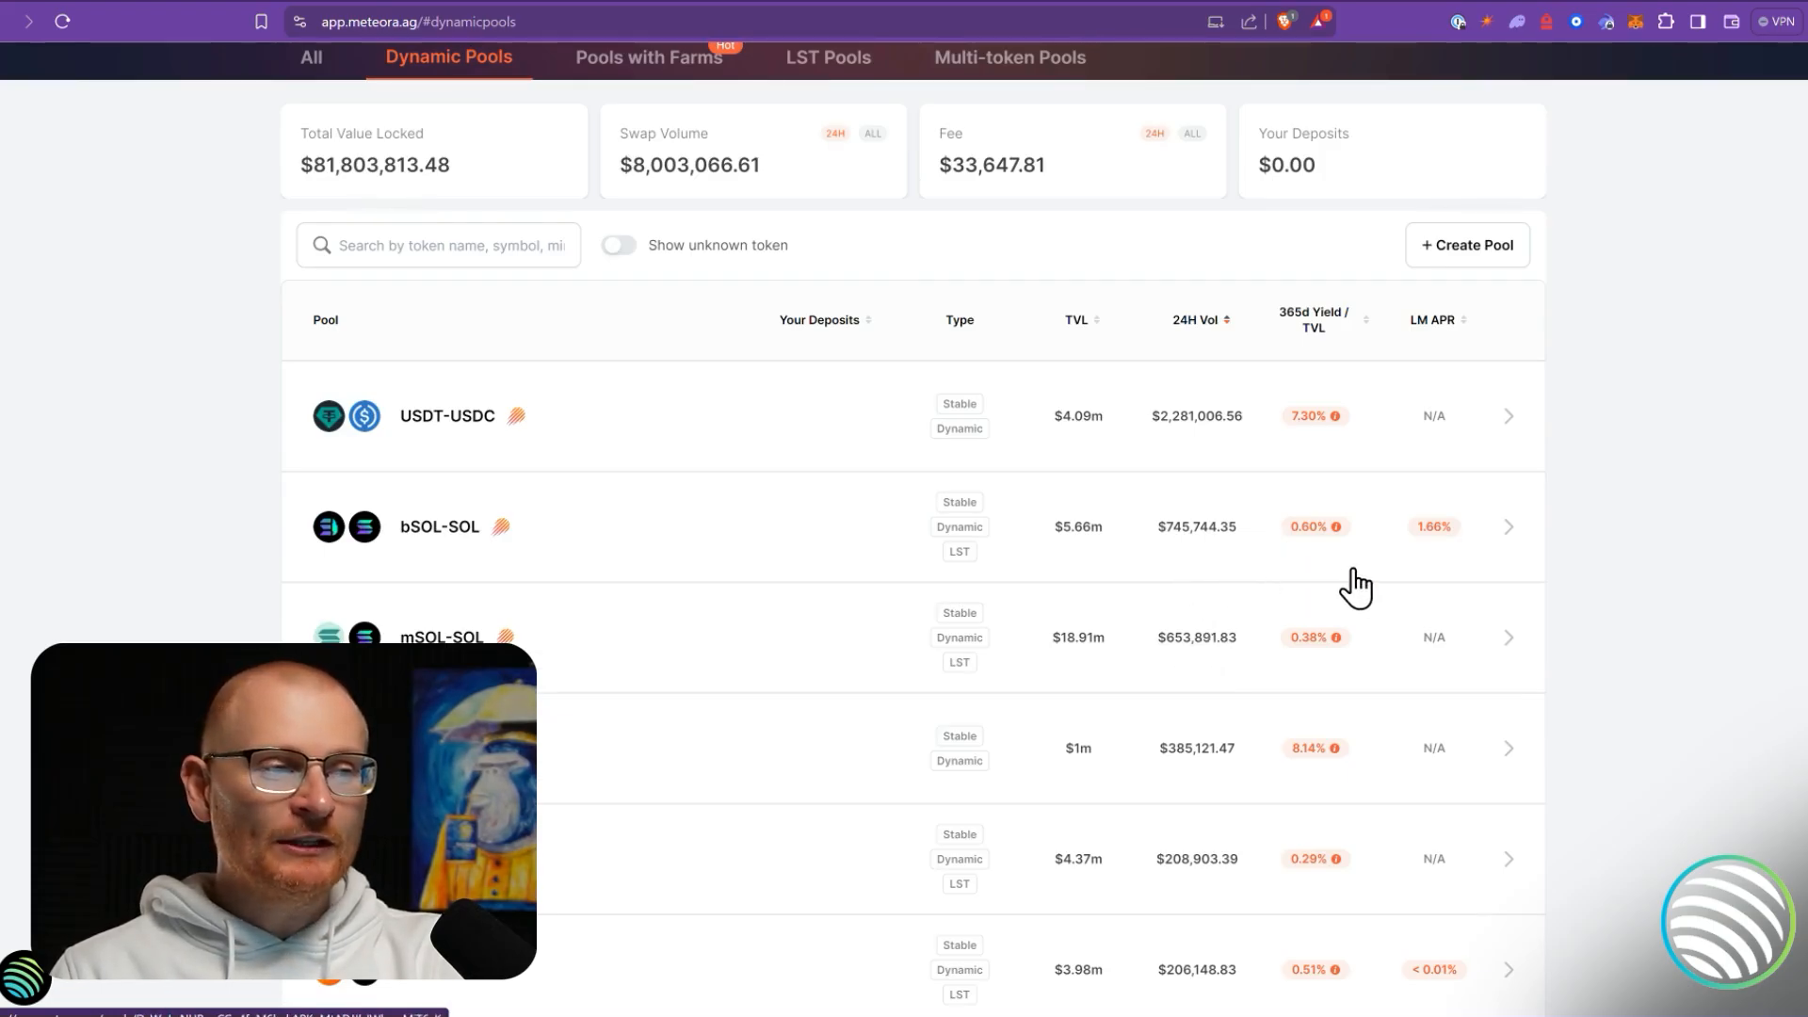
scroll(1220, 506, "down", 10)
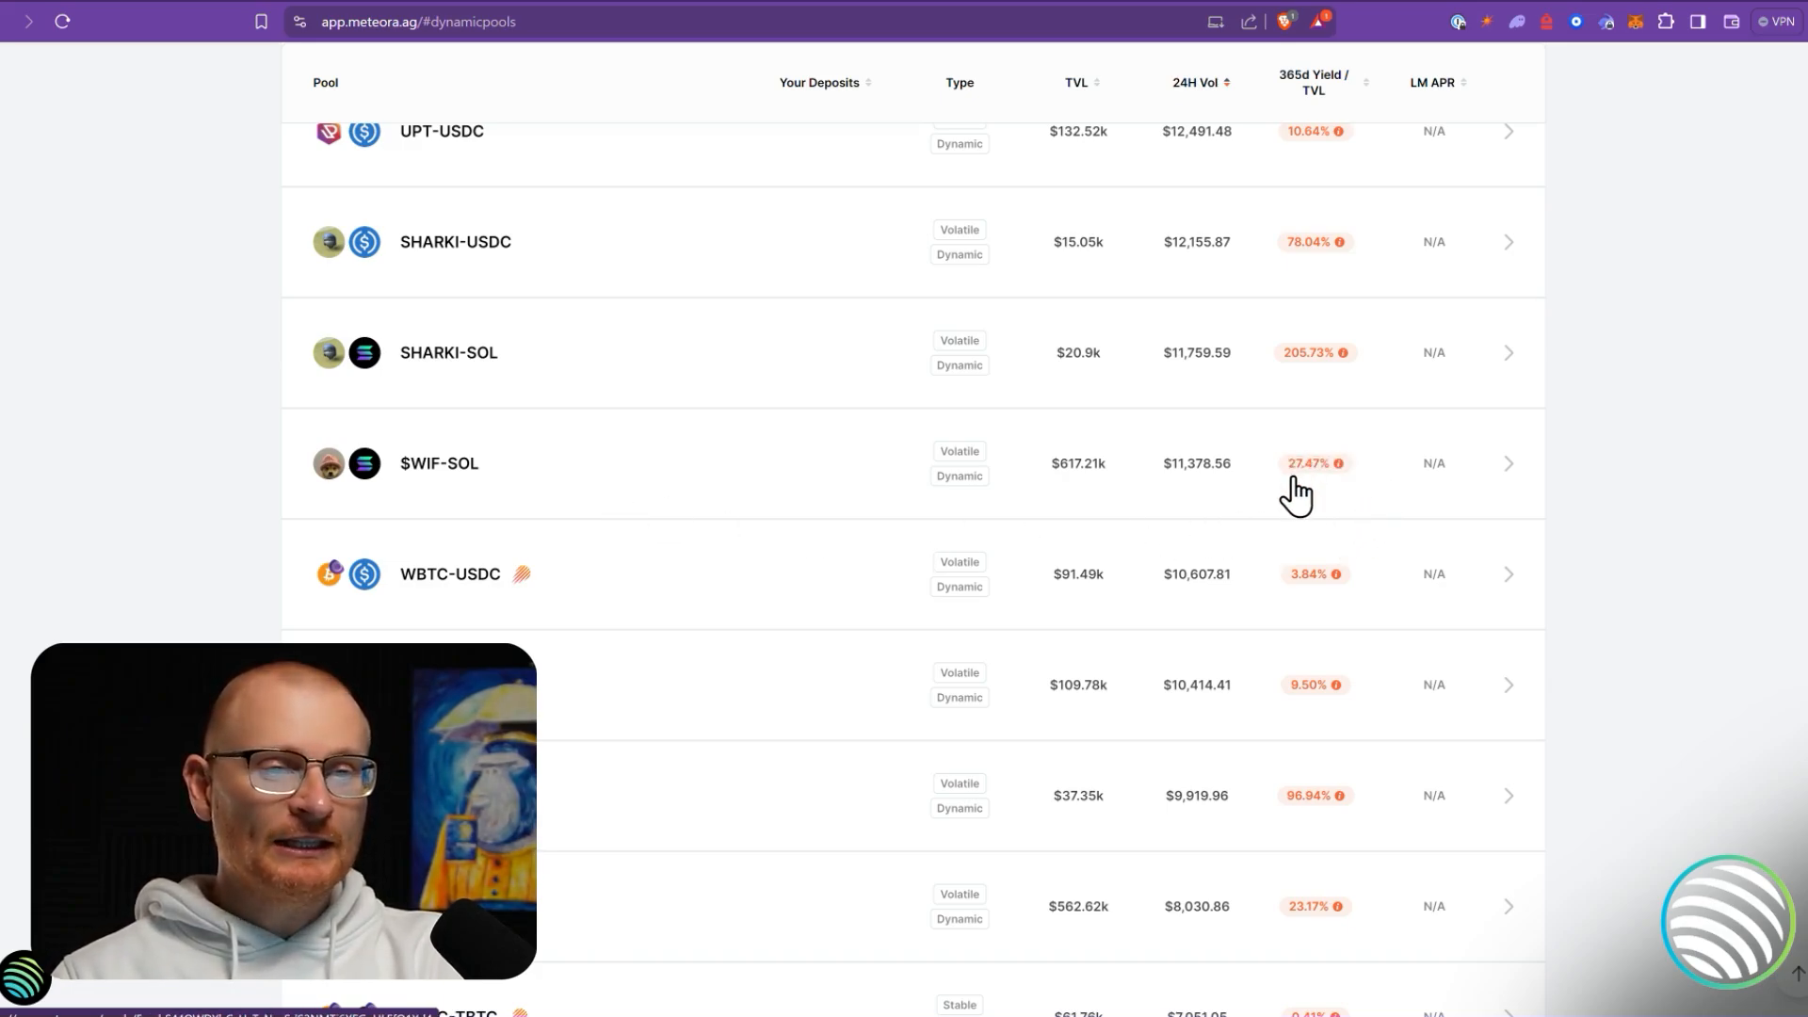
left_click(471, 478)
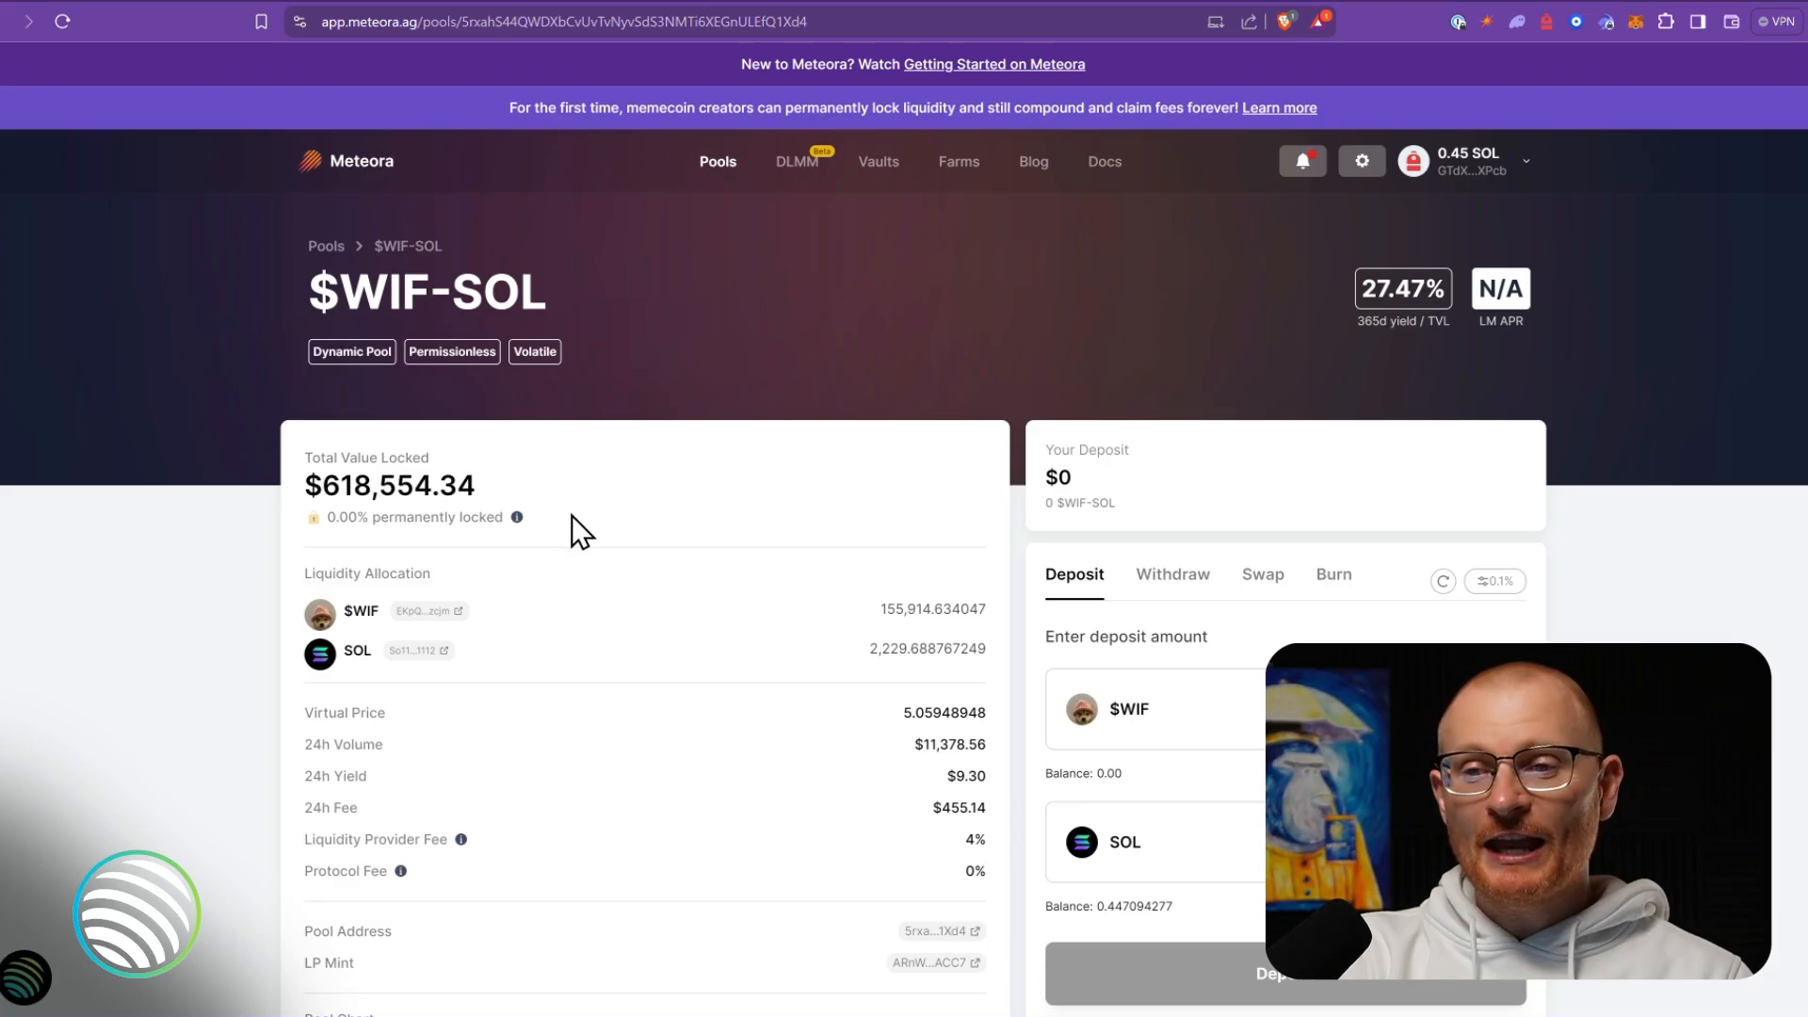
- Try to fill the $WIF-SOL deposit using half of the SOL balance
scroll(571, 517, "down", 2)
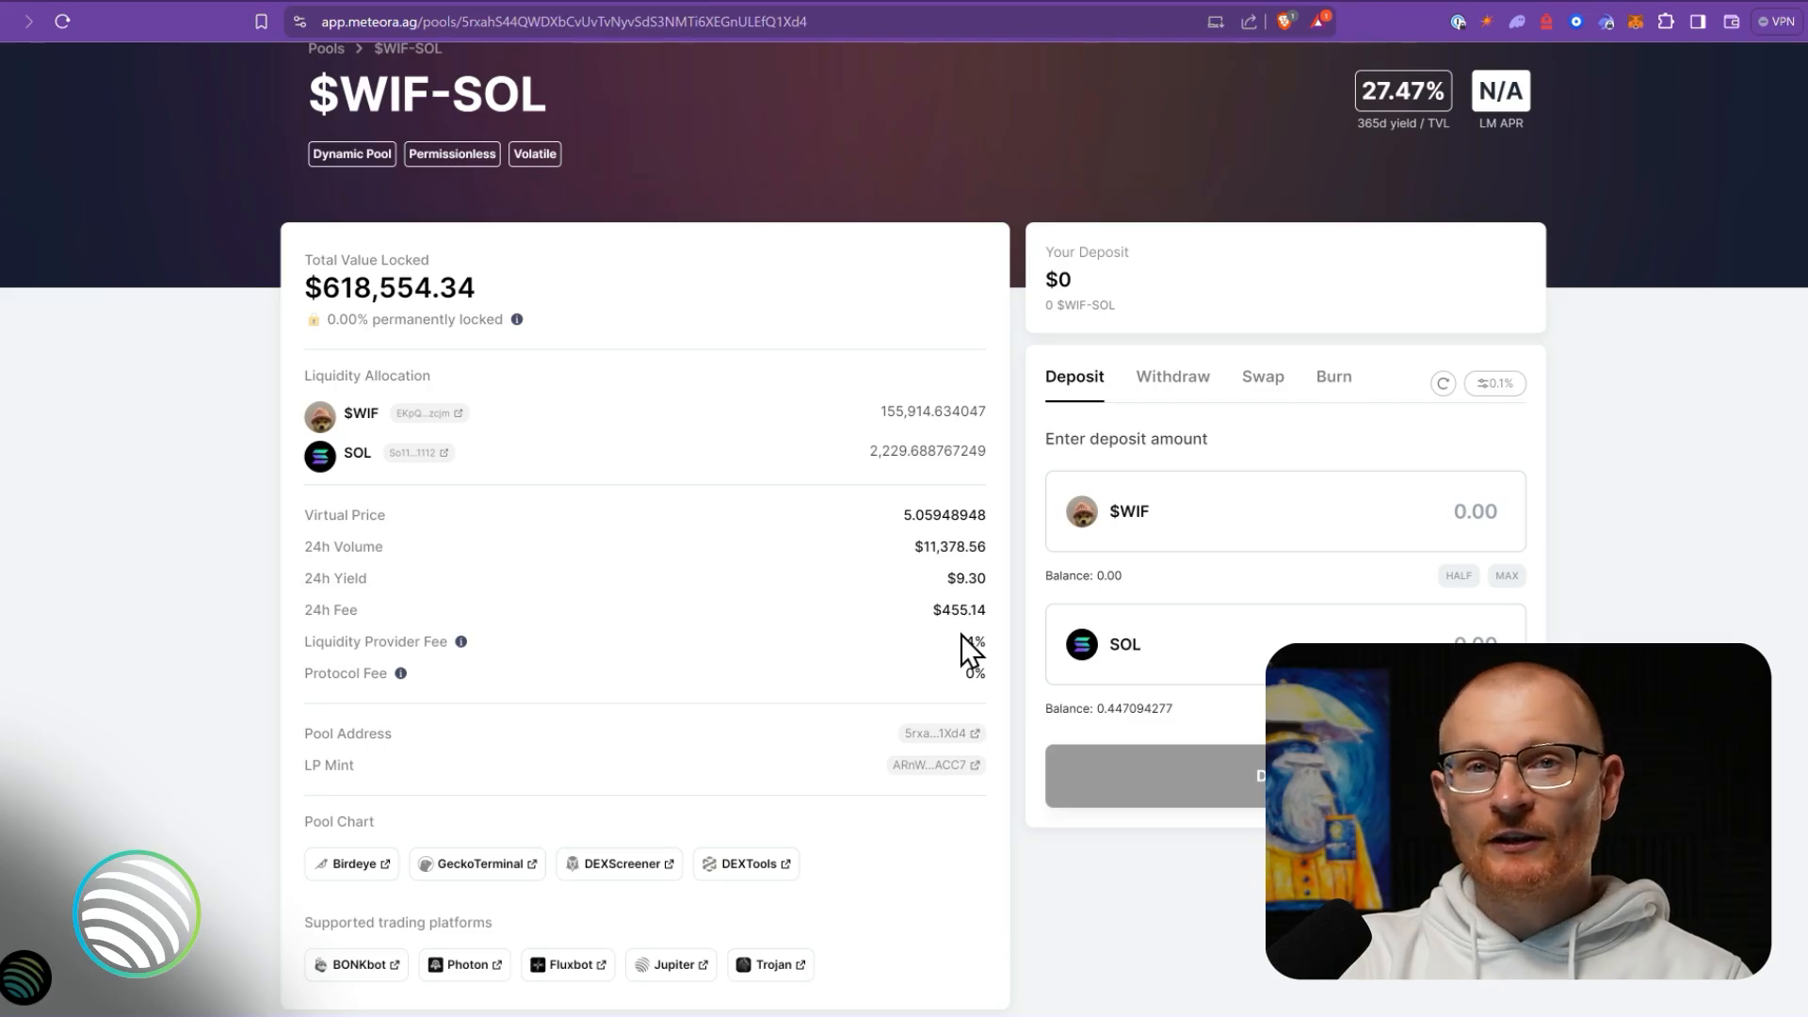
left_click(1455, 711)
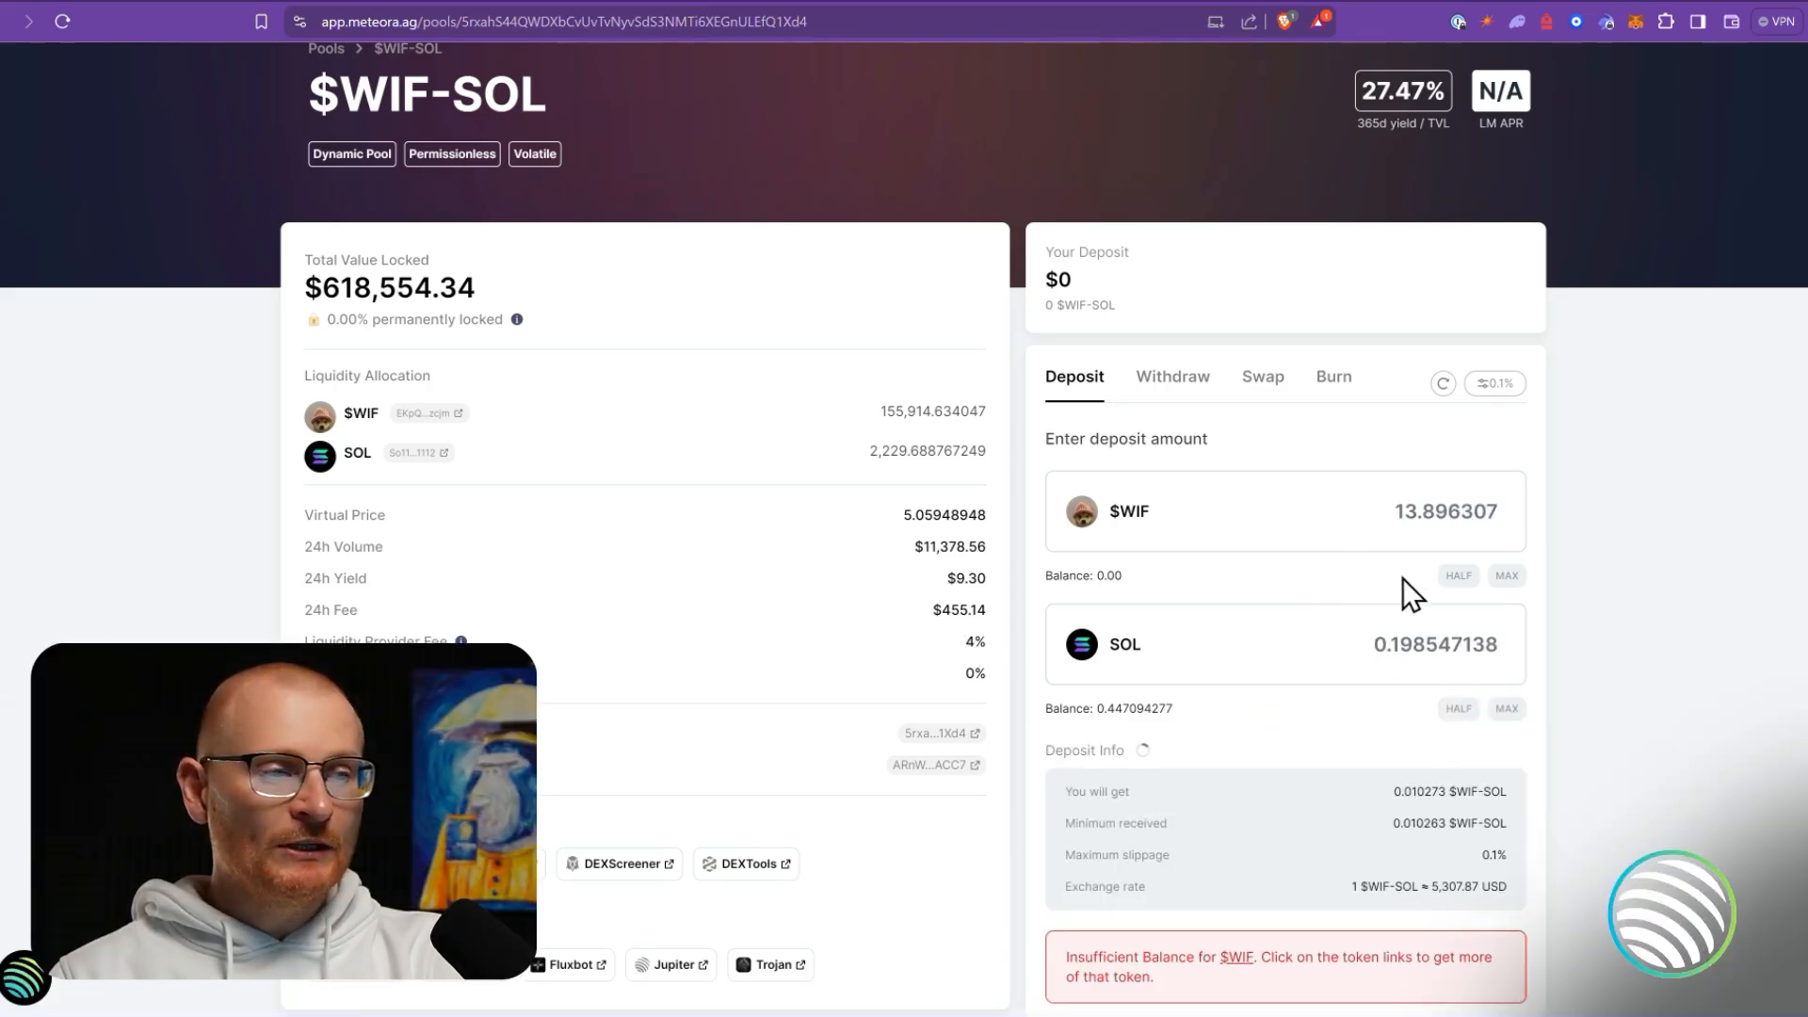
scroll(1375, 514, "down", 1)
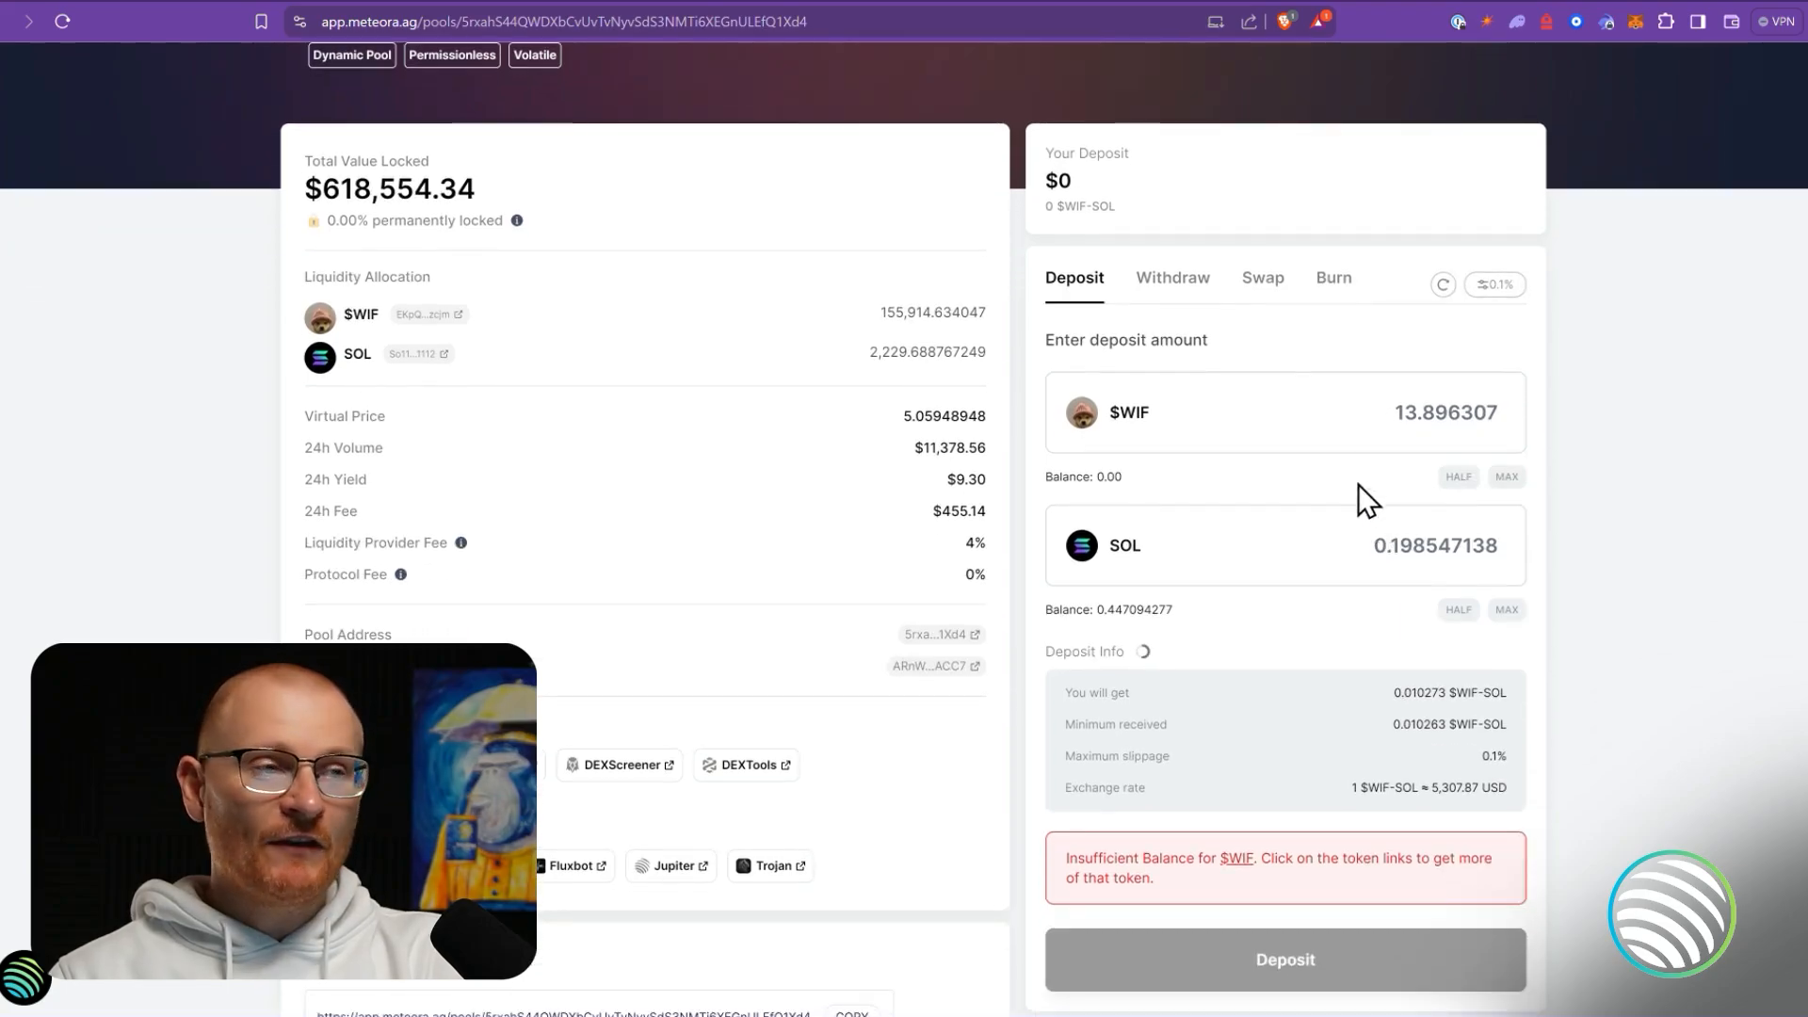
- Set up a Jupiter swap of 50 USDC into the $WIF token in the embedded swap widget
left_click(1264, 282)
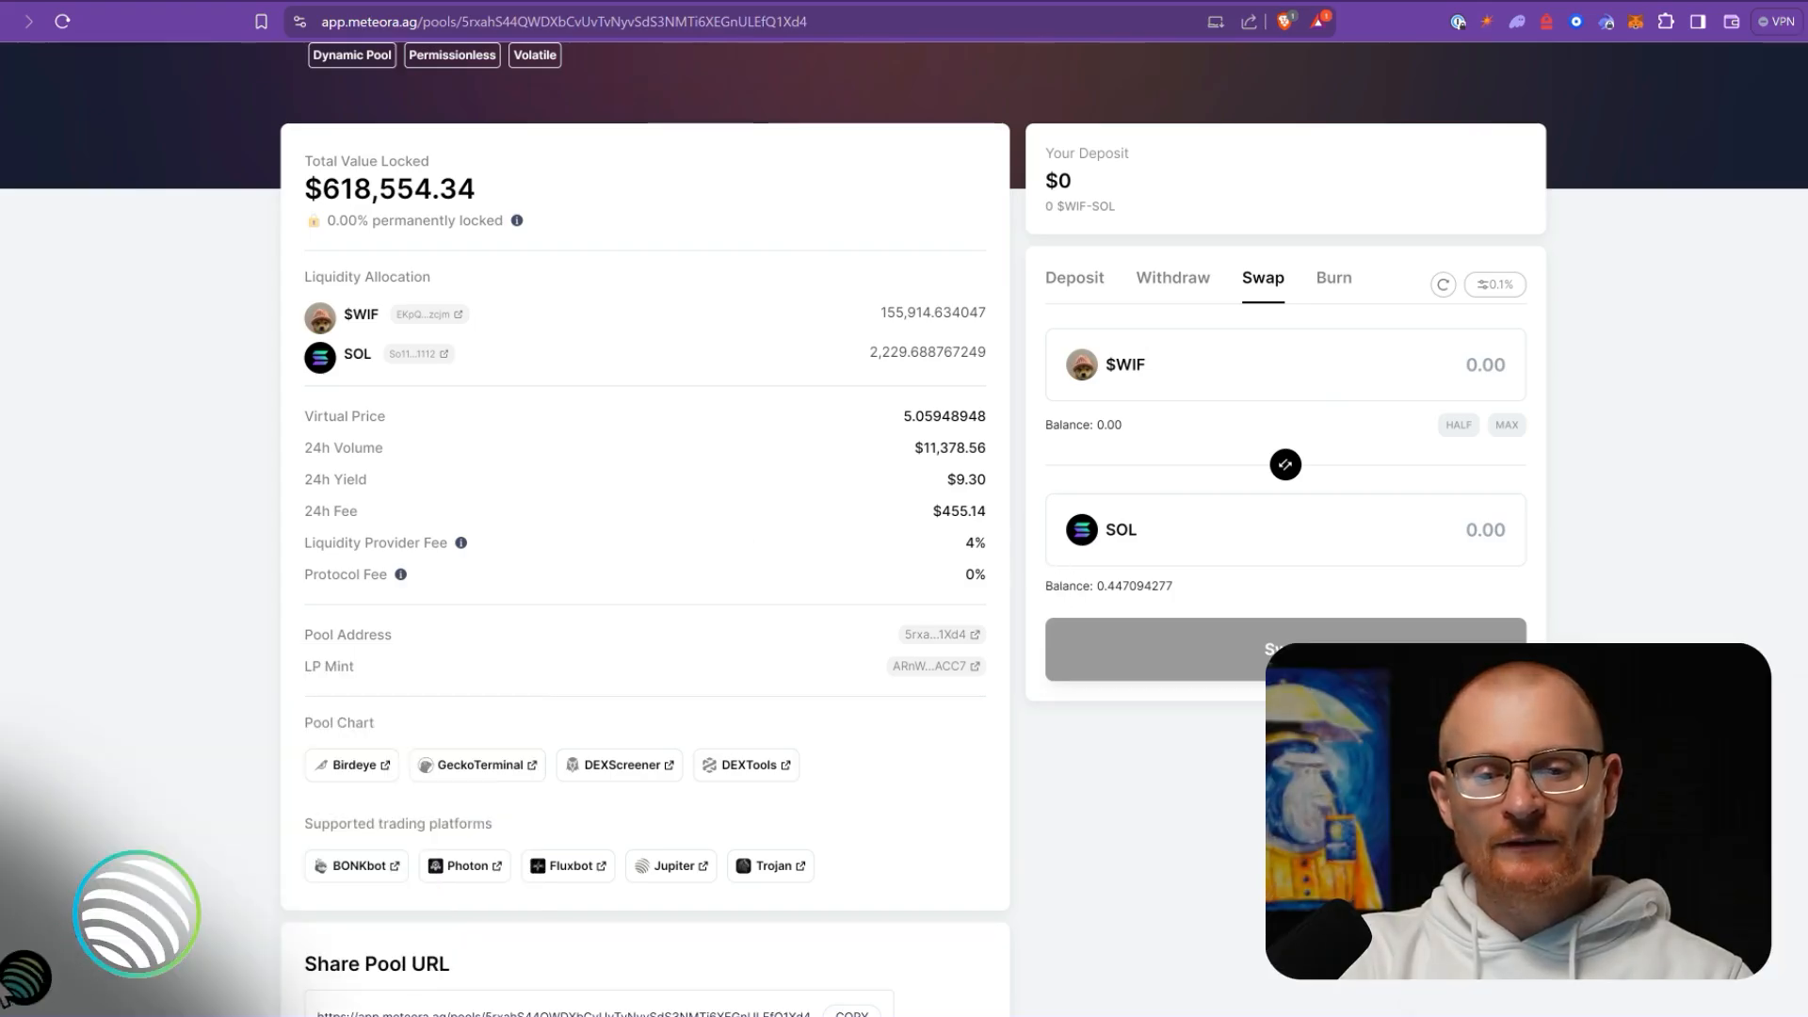
left_click(23, 976)
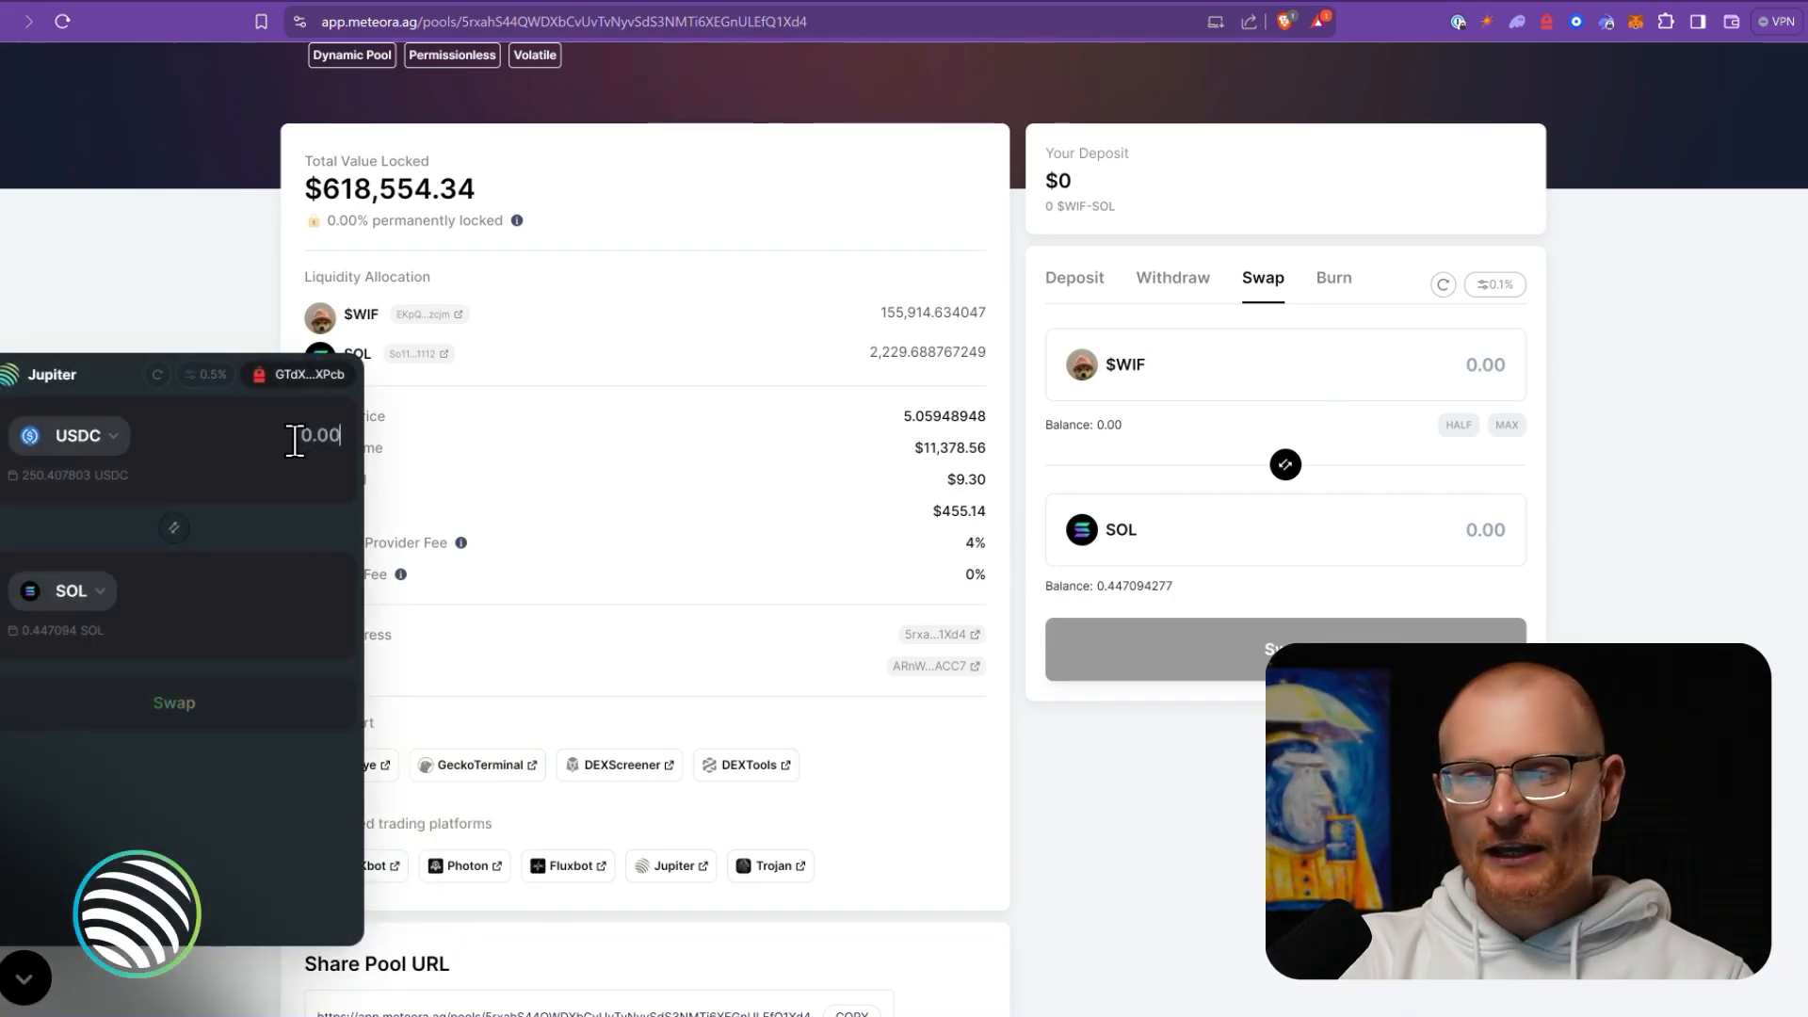
type("50")
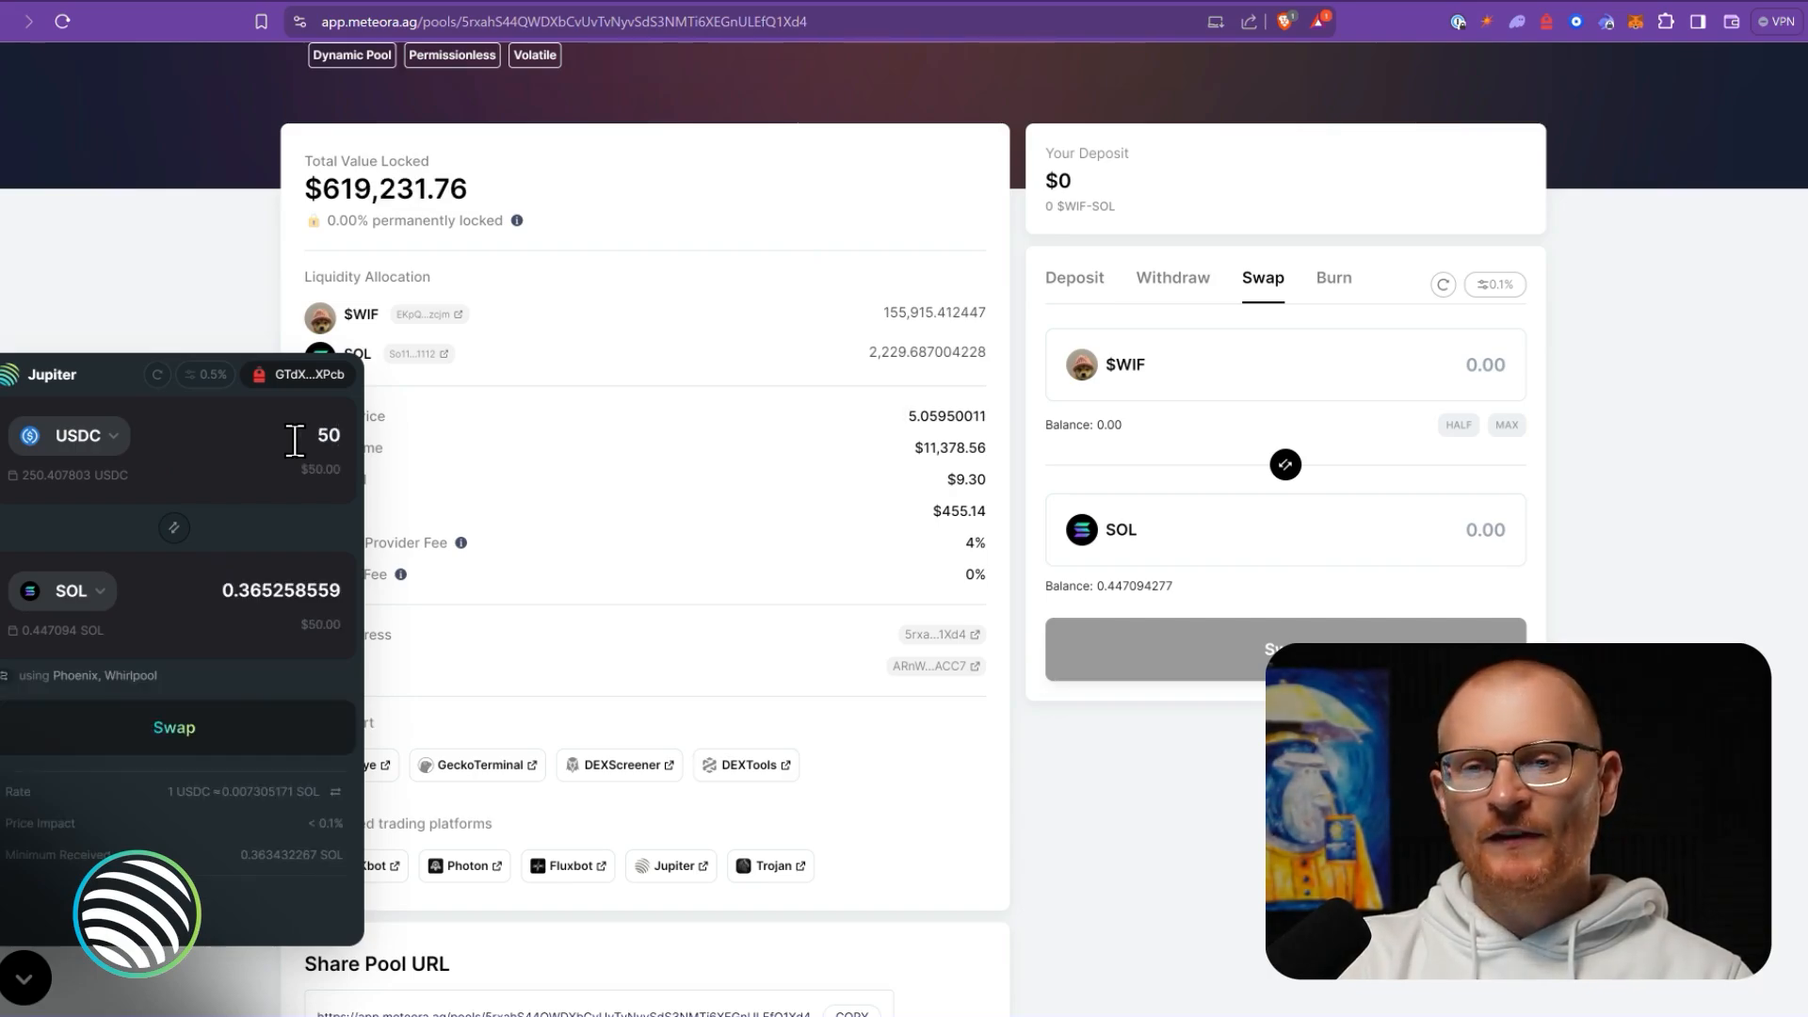
left_click(83, 595)
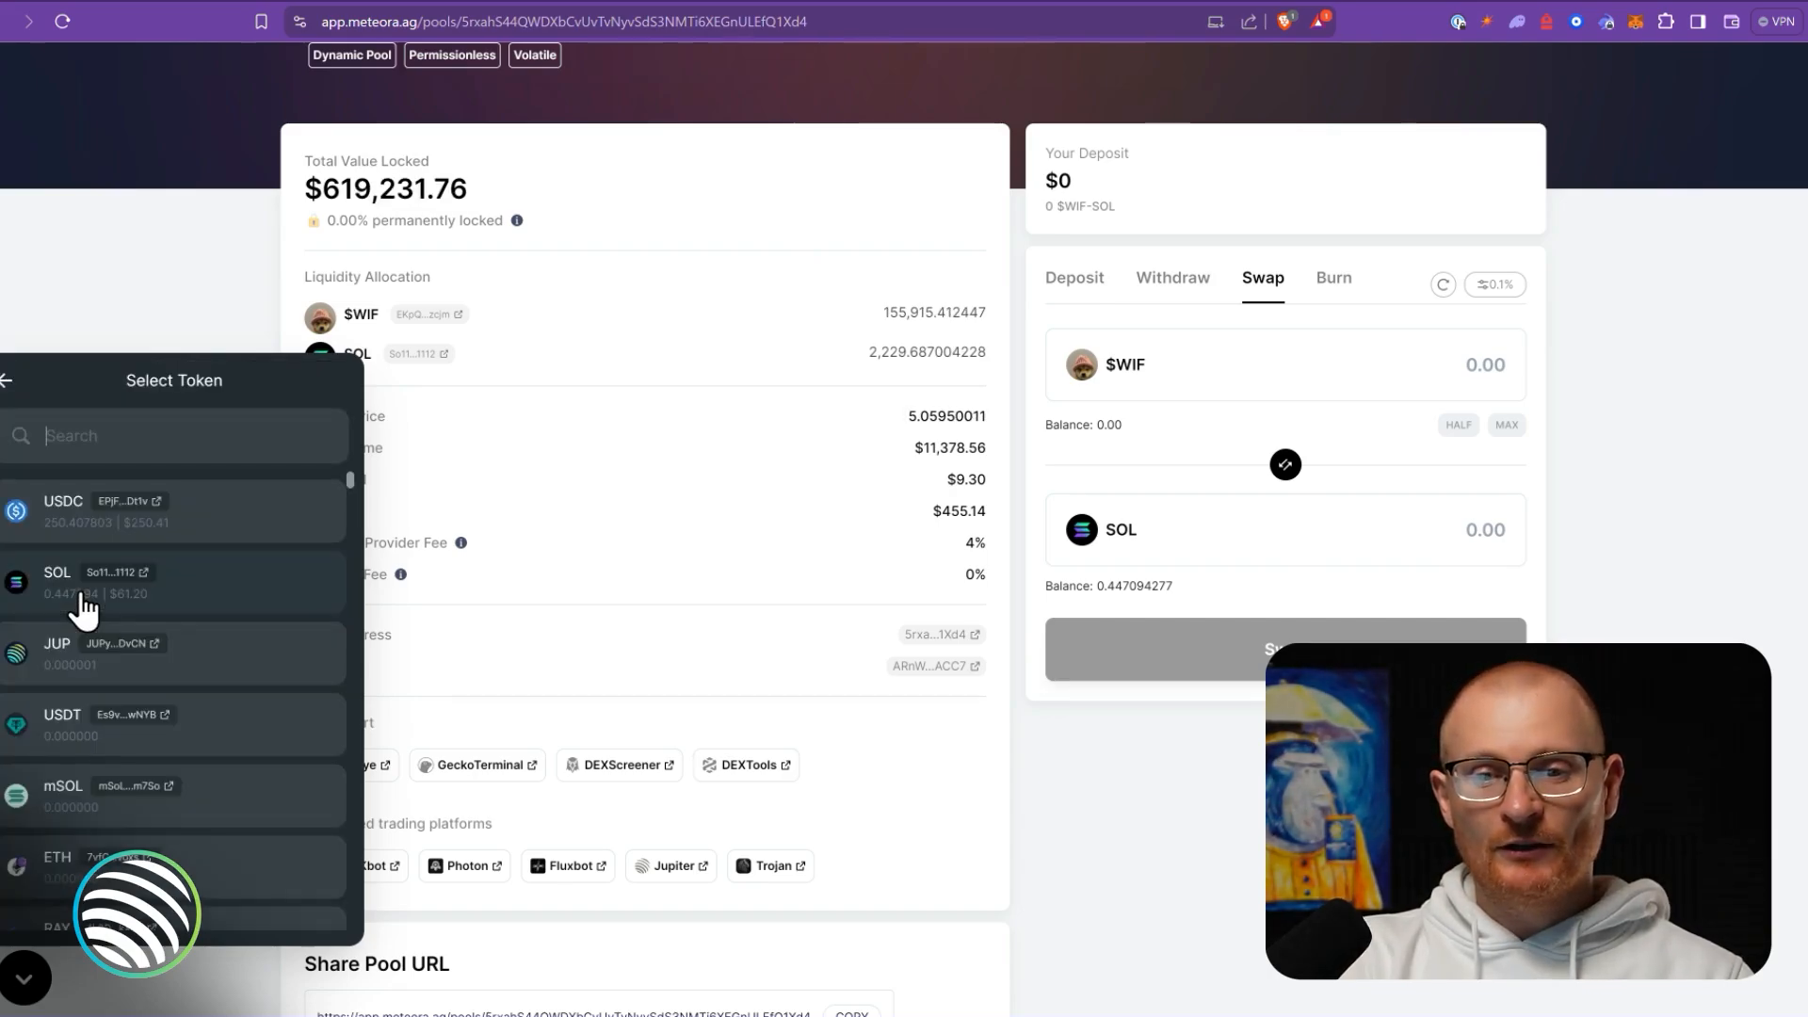
type("wif")
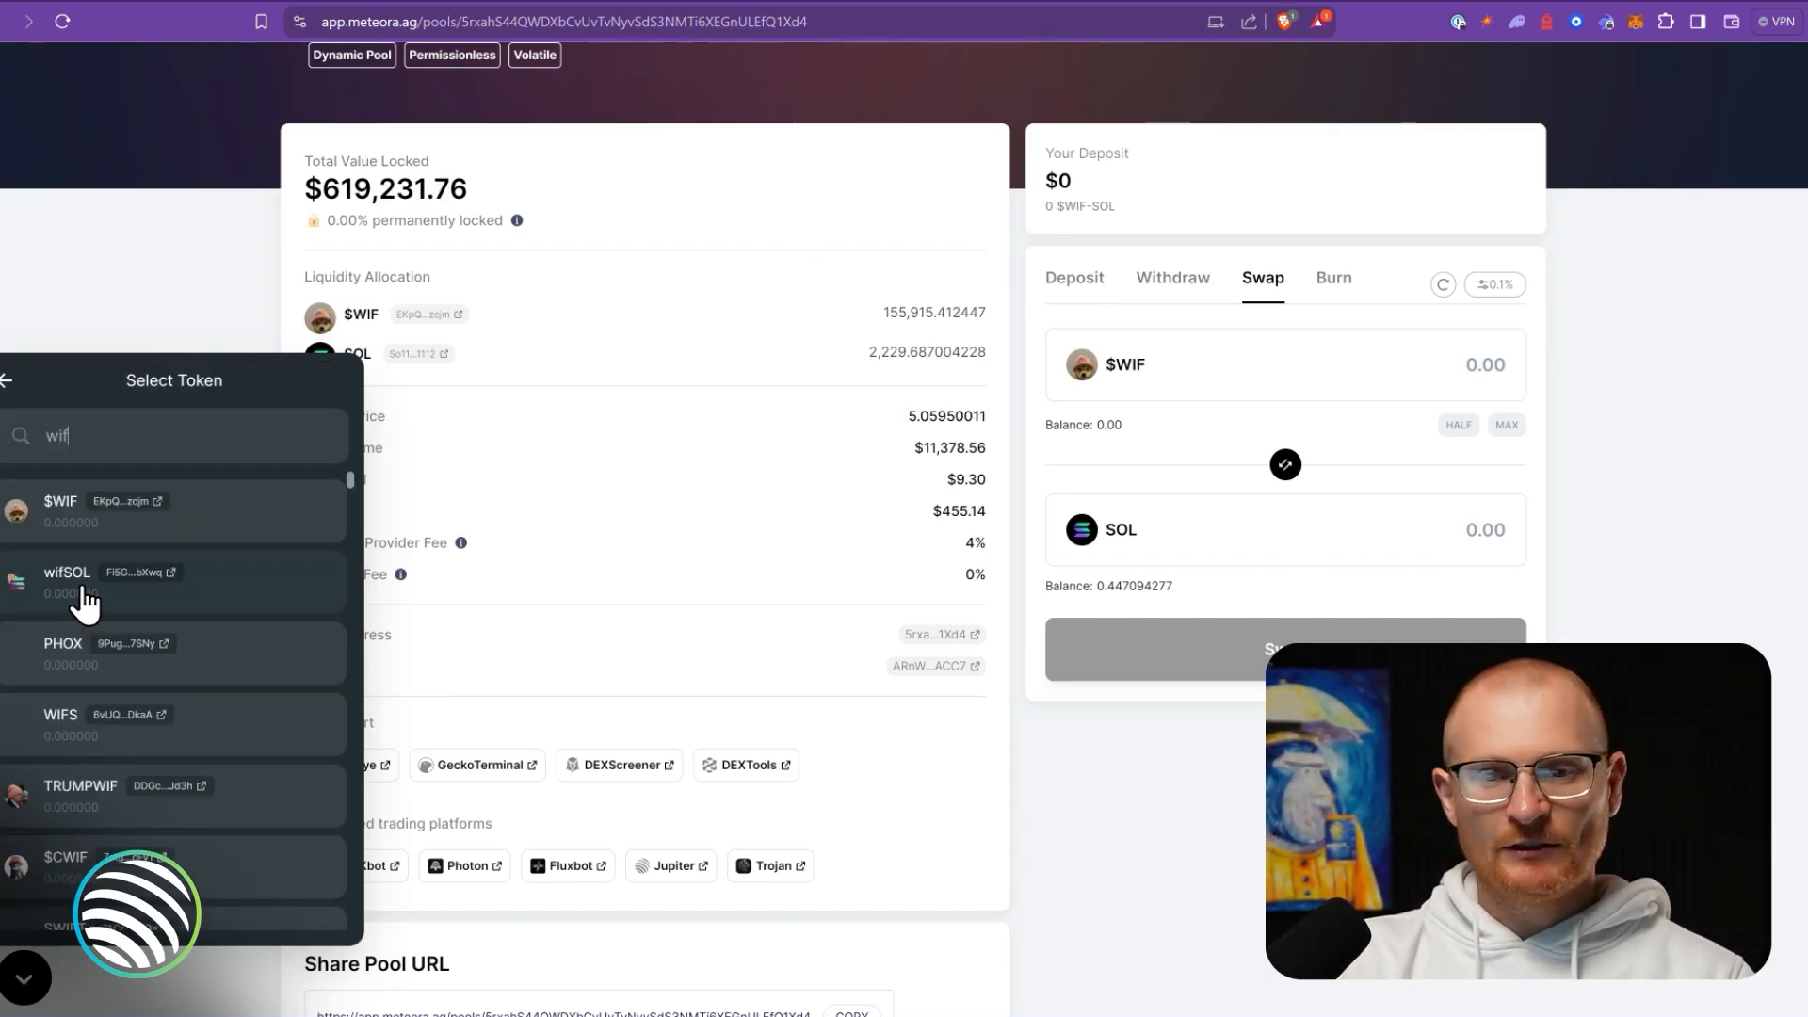
left_click(71, 509)
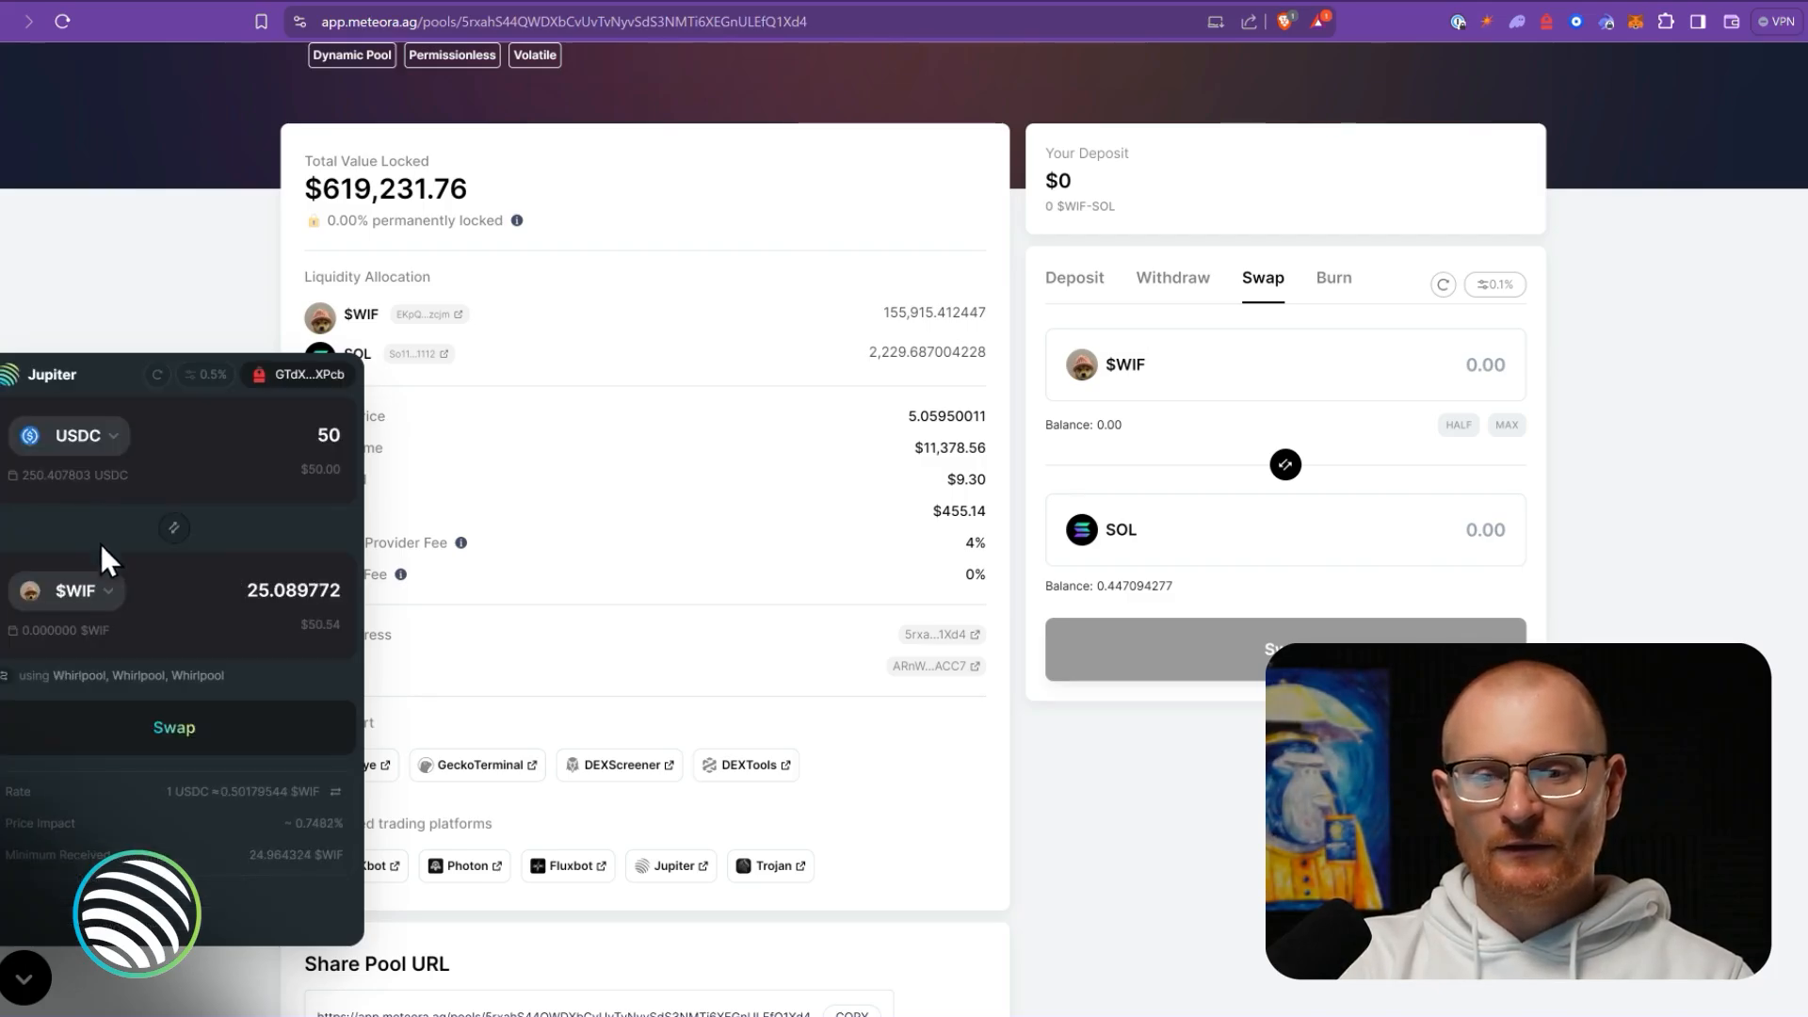
- Submit the 50 USDC to $WIF swap and deny the transaction in the wallet
left_click(184, 725)
left_click(185, 725)
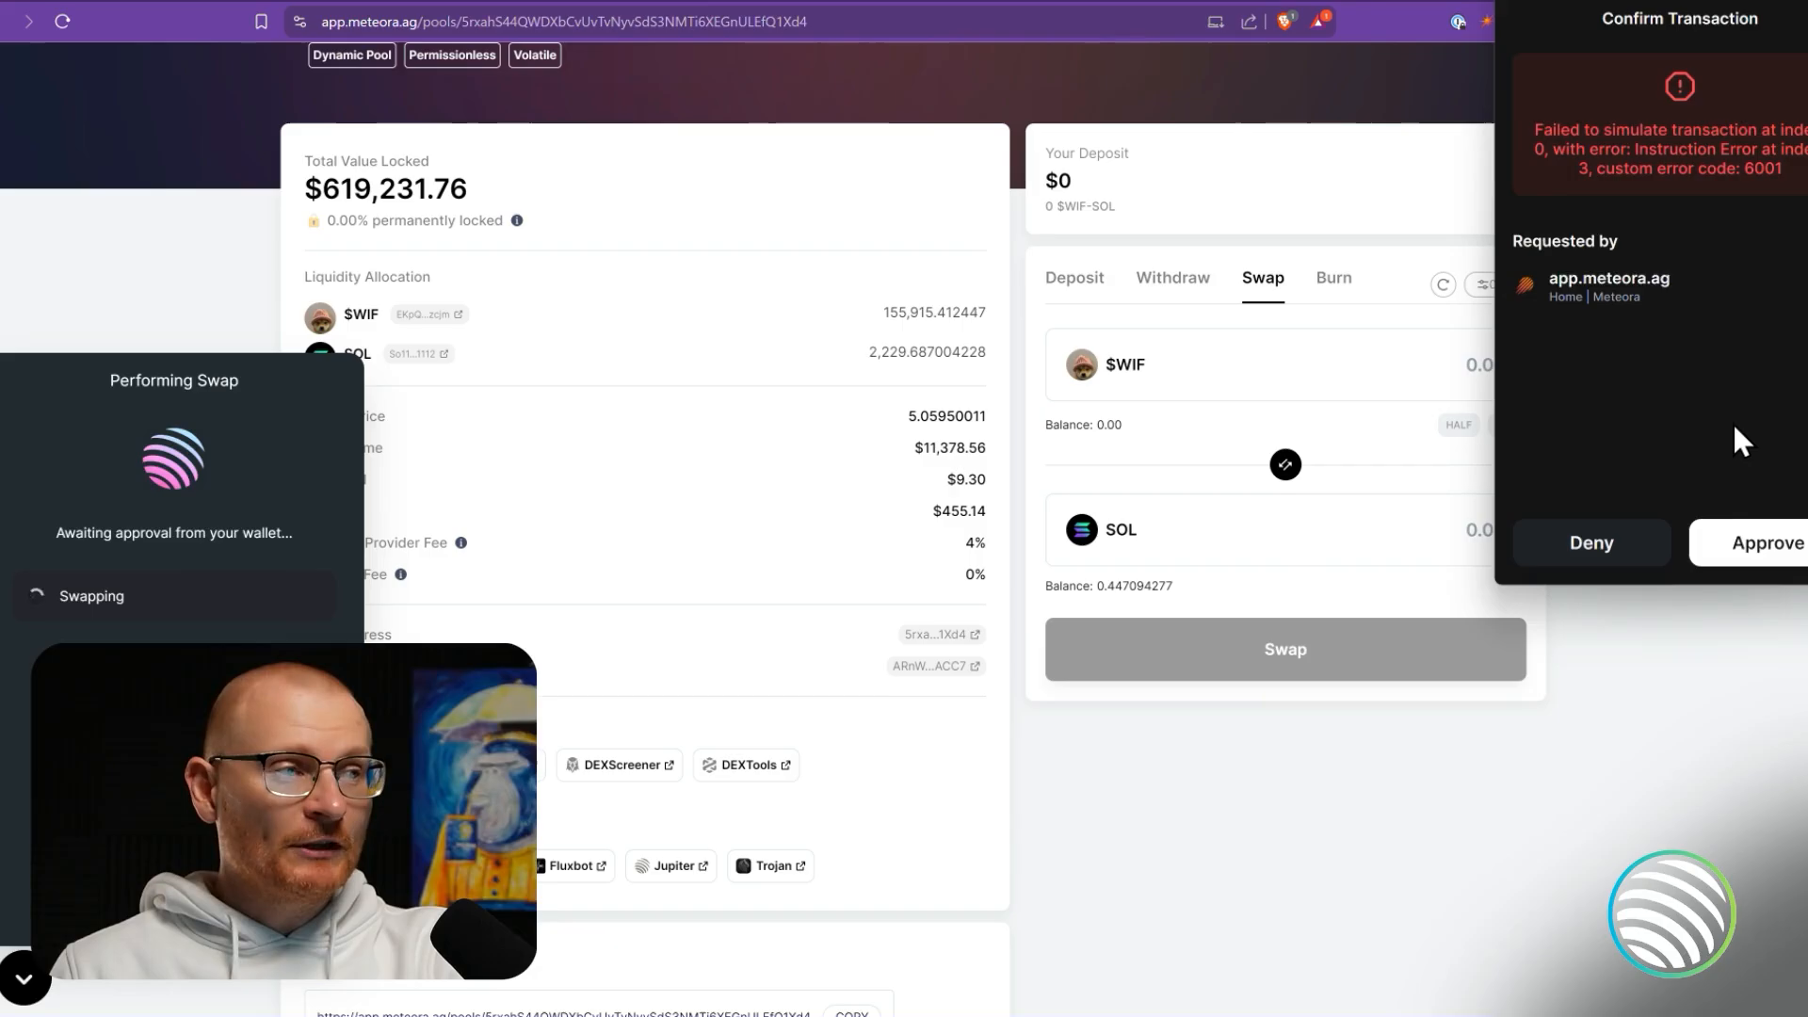
left_click(1624, 546)
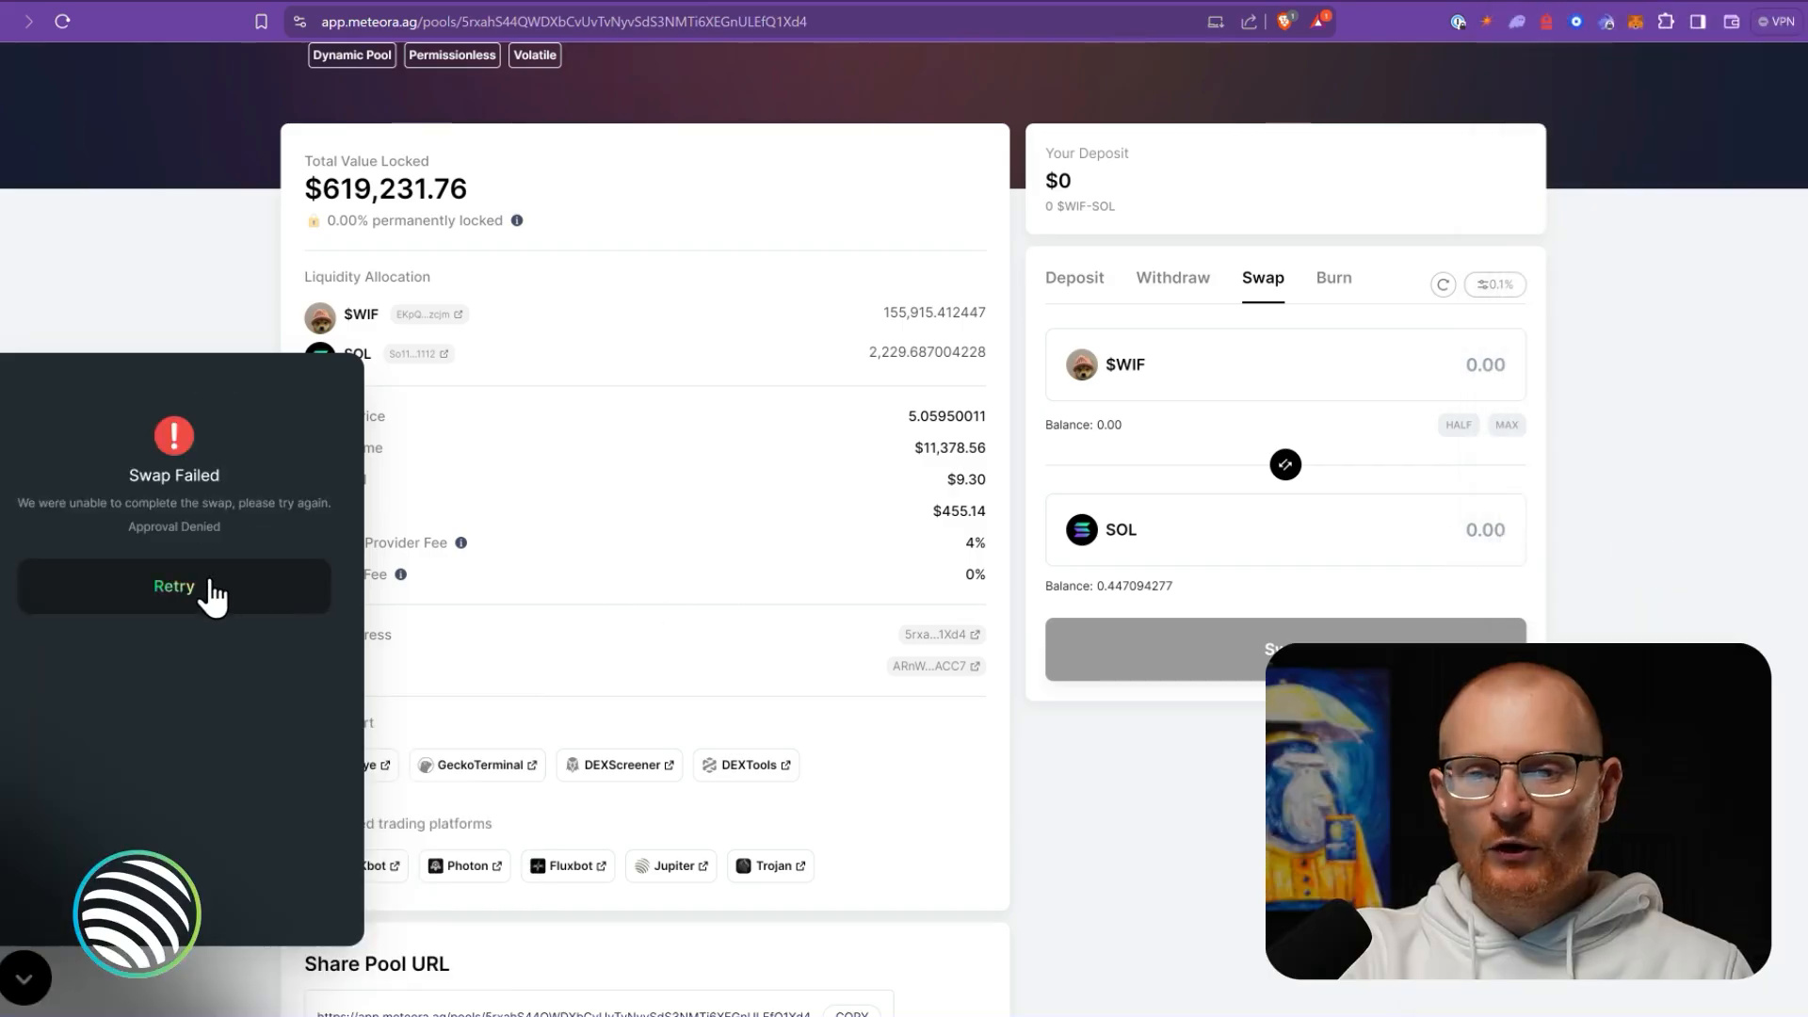
- Retry the 50 USDC to $WIF swap, confirm the reviewed order and approve it in the wallet
left_click(209, 595)
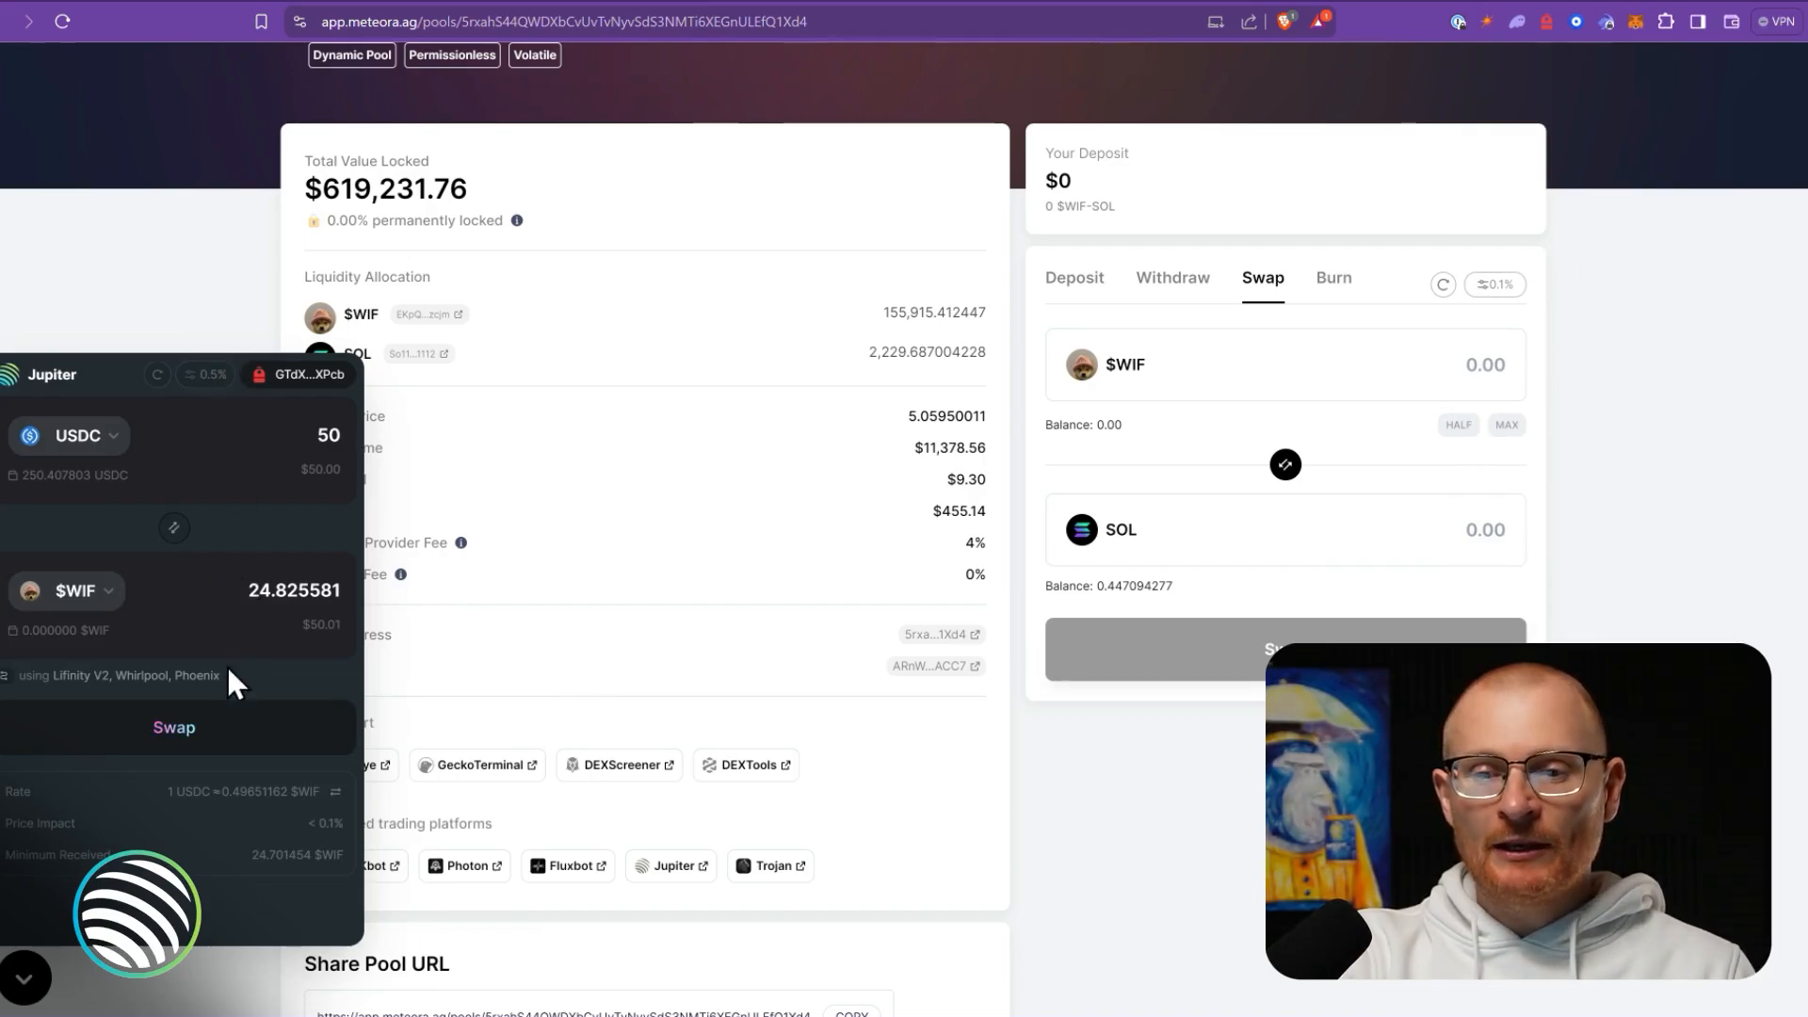
left_click(211, 738)
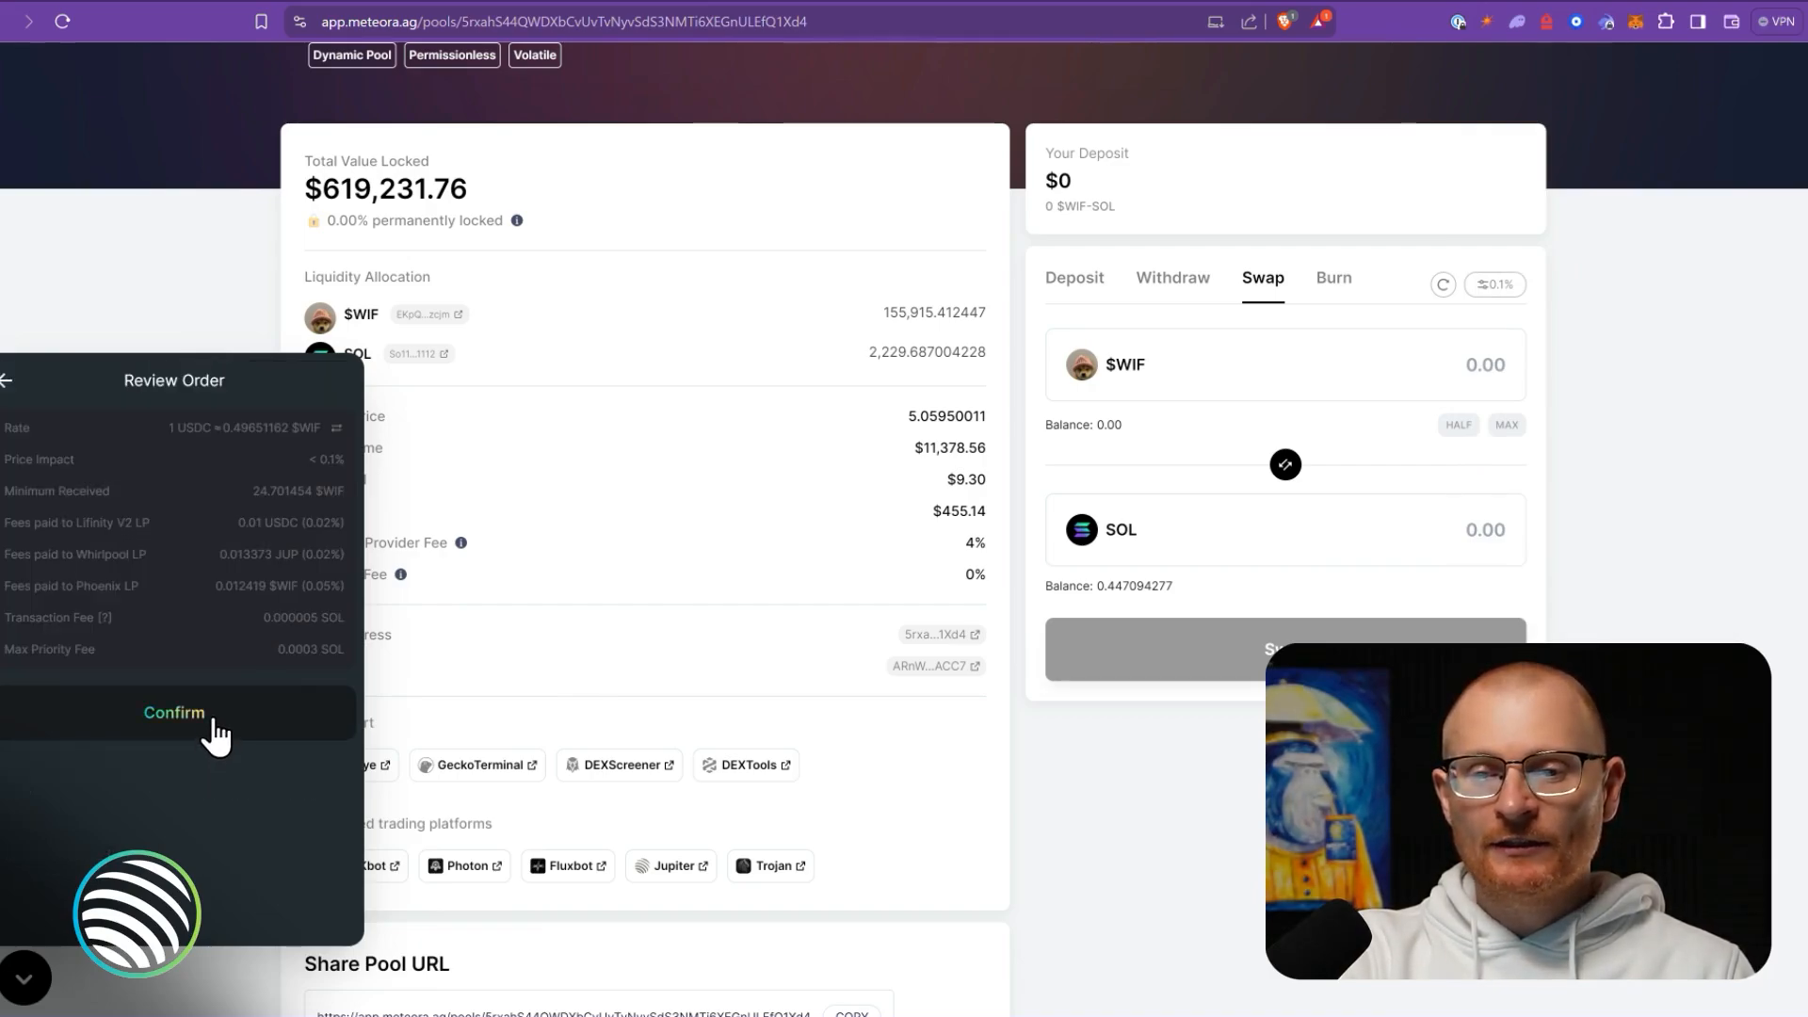
left_click(210, 730)
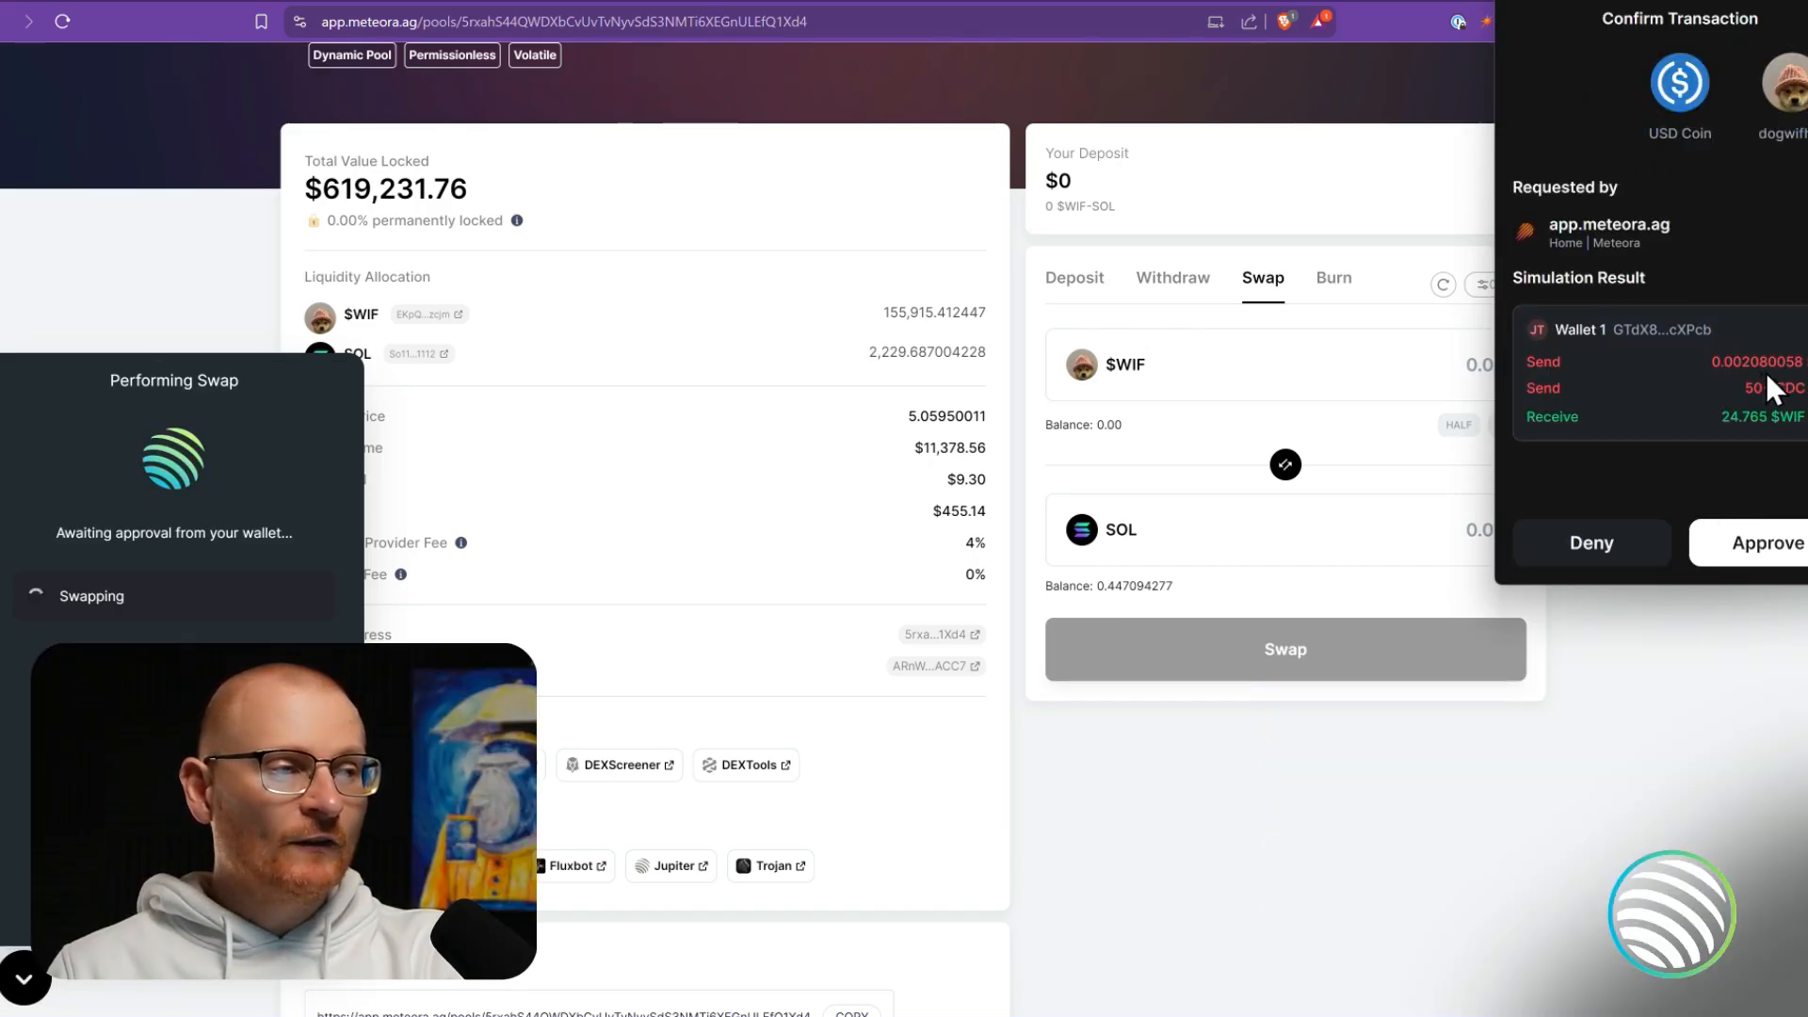
left_click(1716, 546)
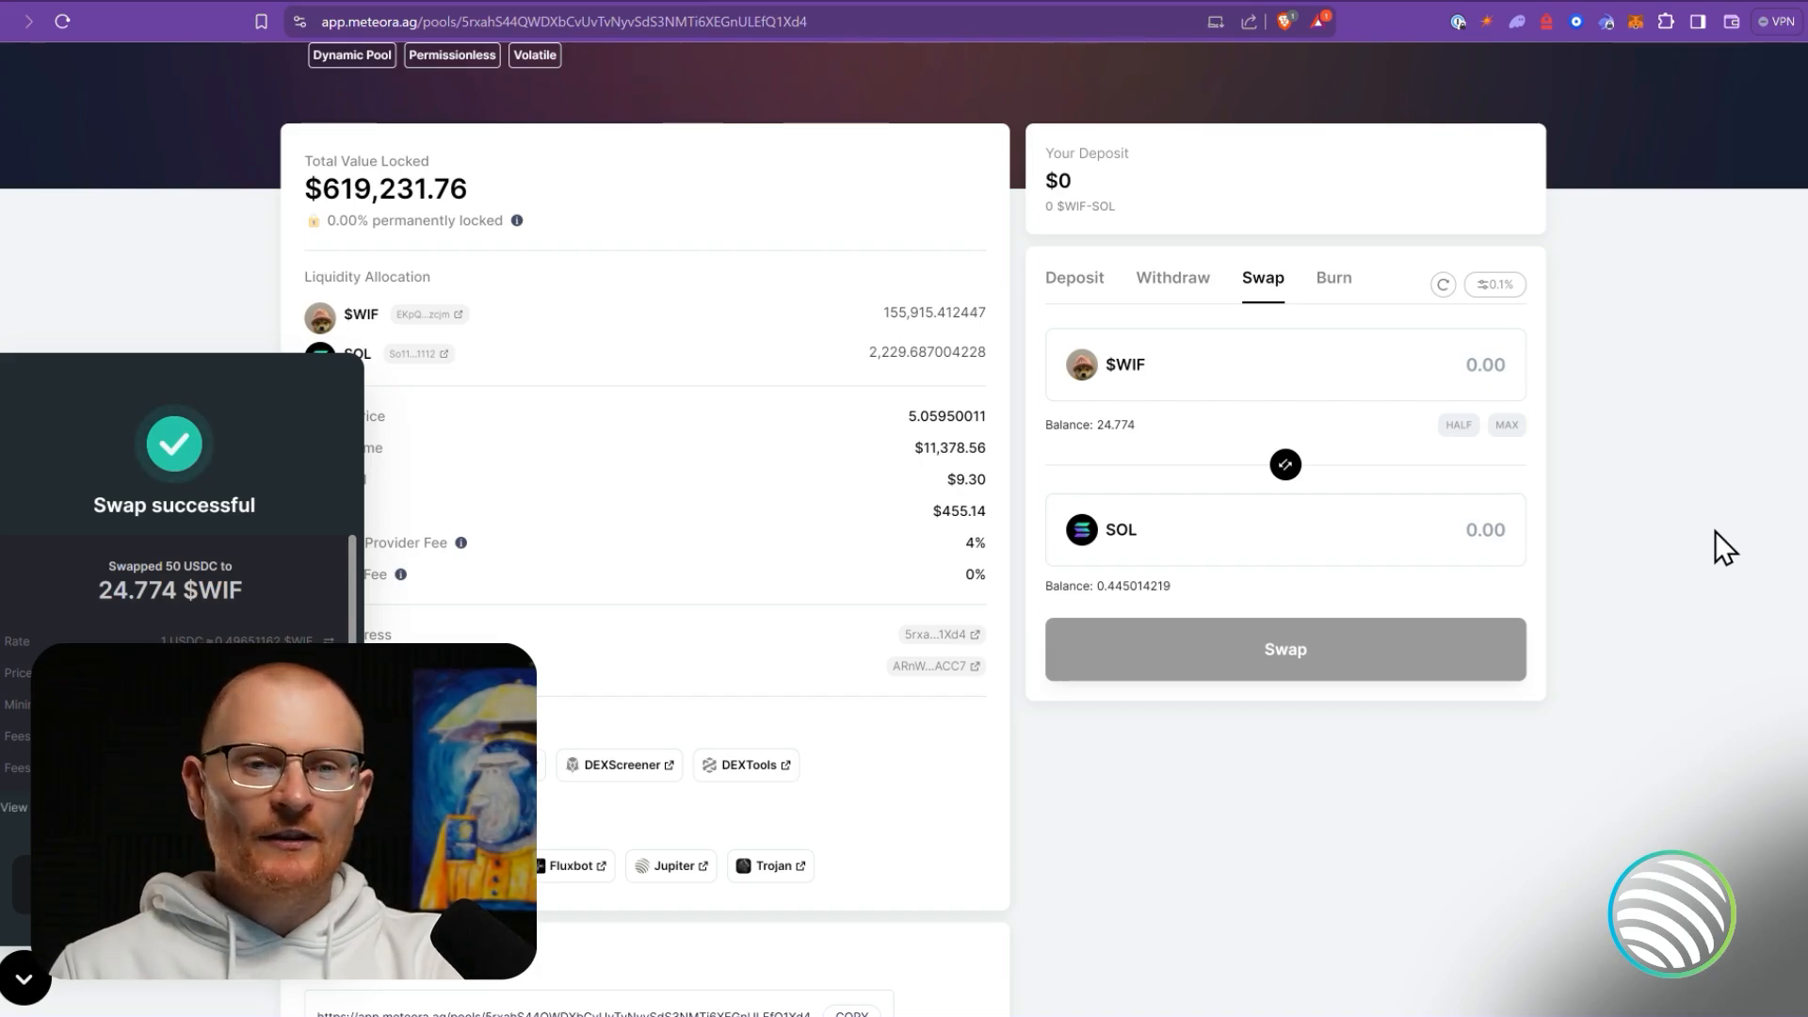
- Deposit the maximum $WIF balance of 24.774 with the matching SOL into the $WIF-SOL pool and approve the transaction in the wallet
left_click(1074, 279)
left_click(1499, 476)
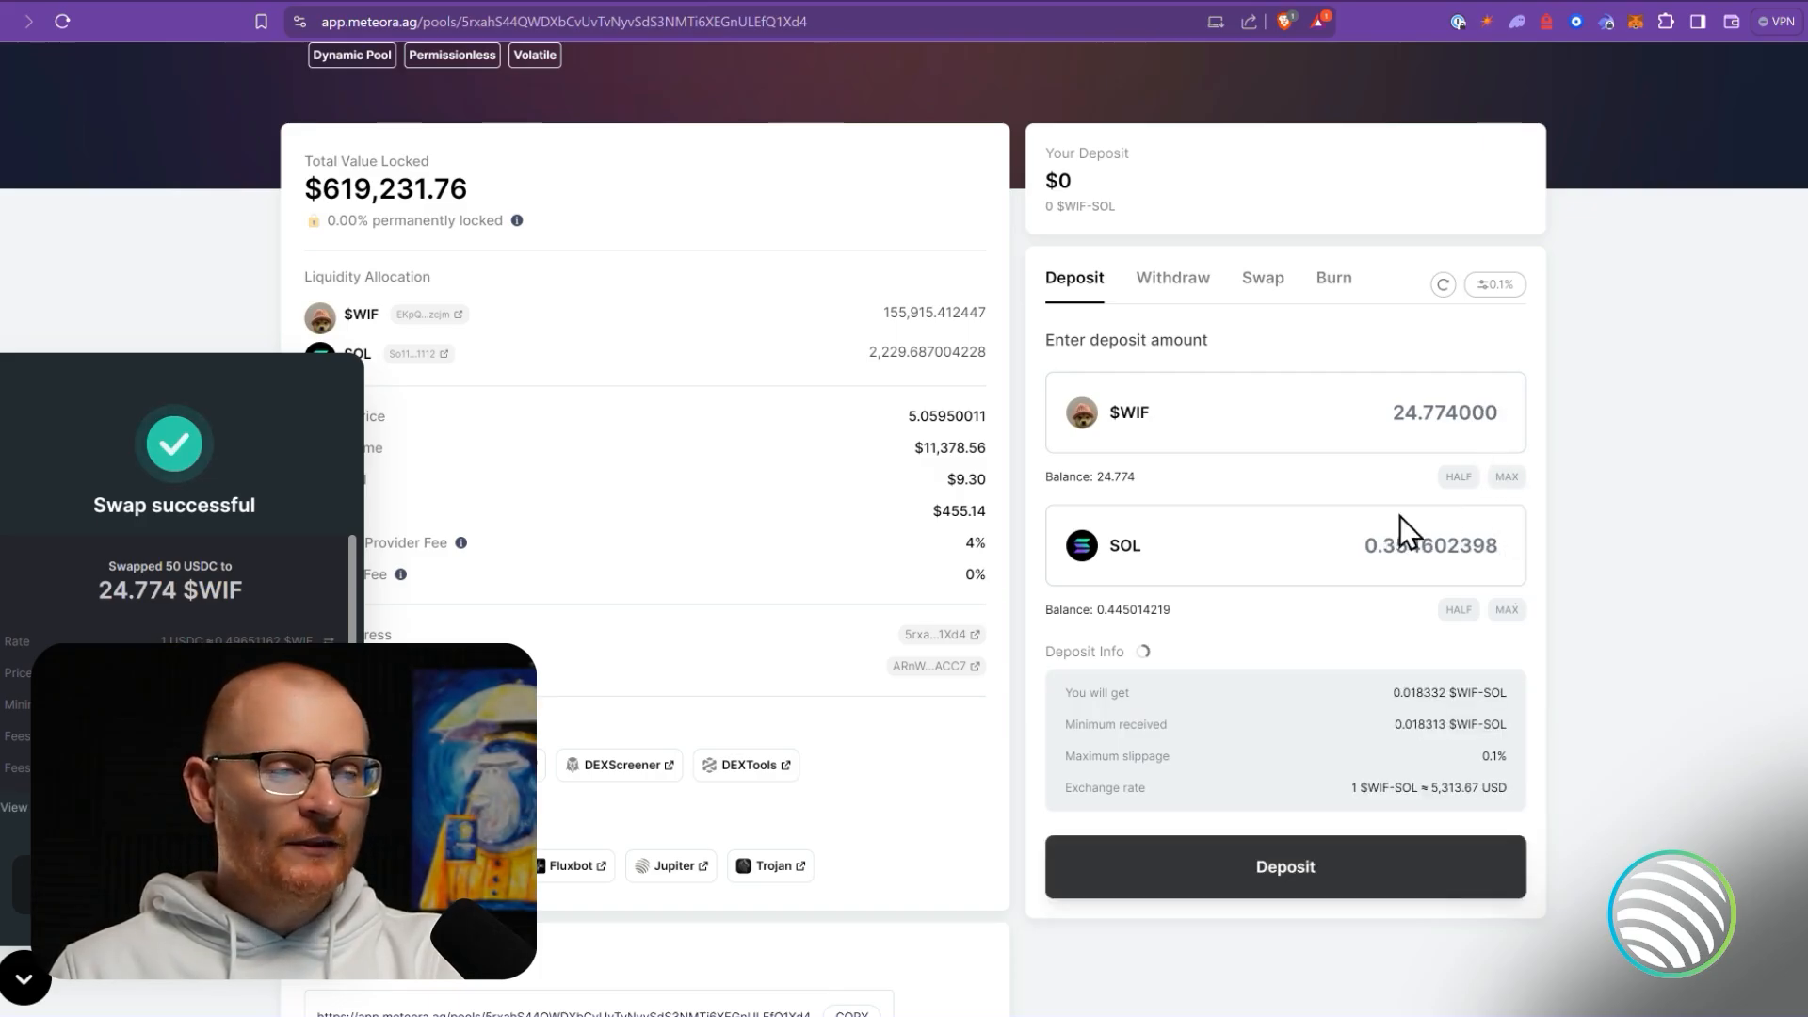
left_click(1284, 877)
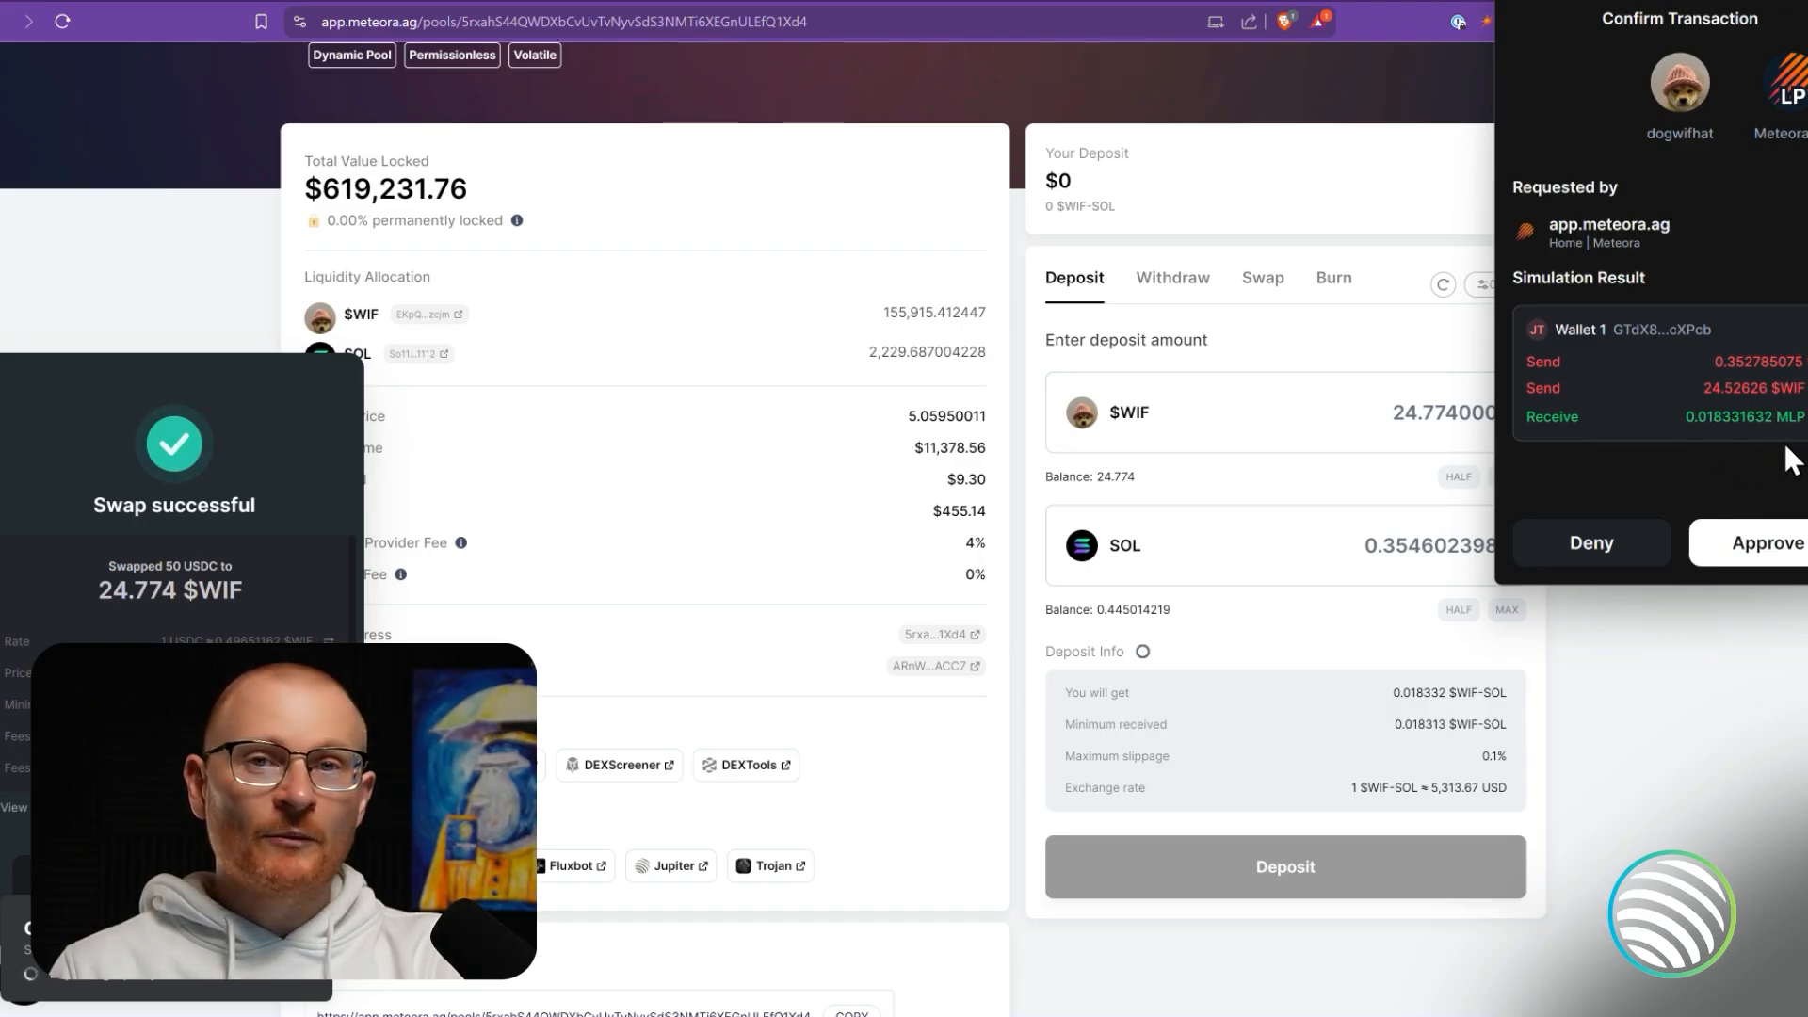
left_click(1779, 541)
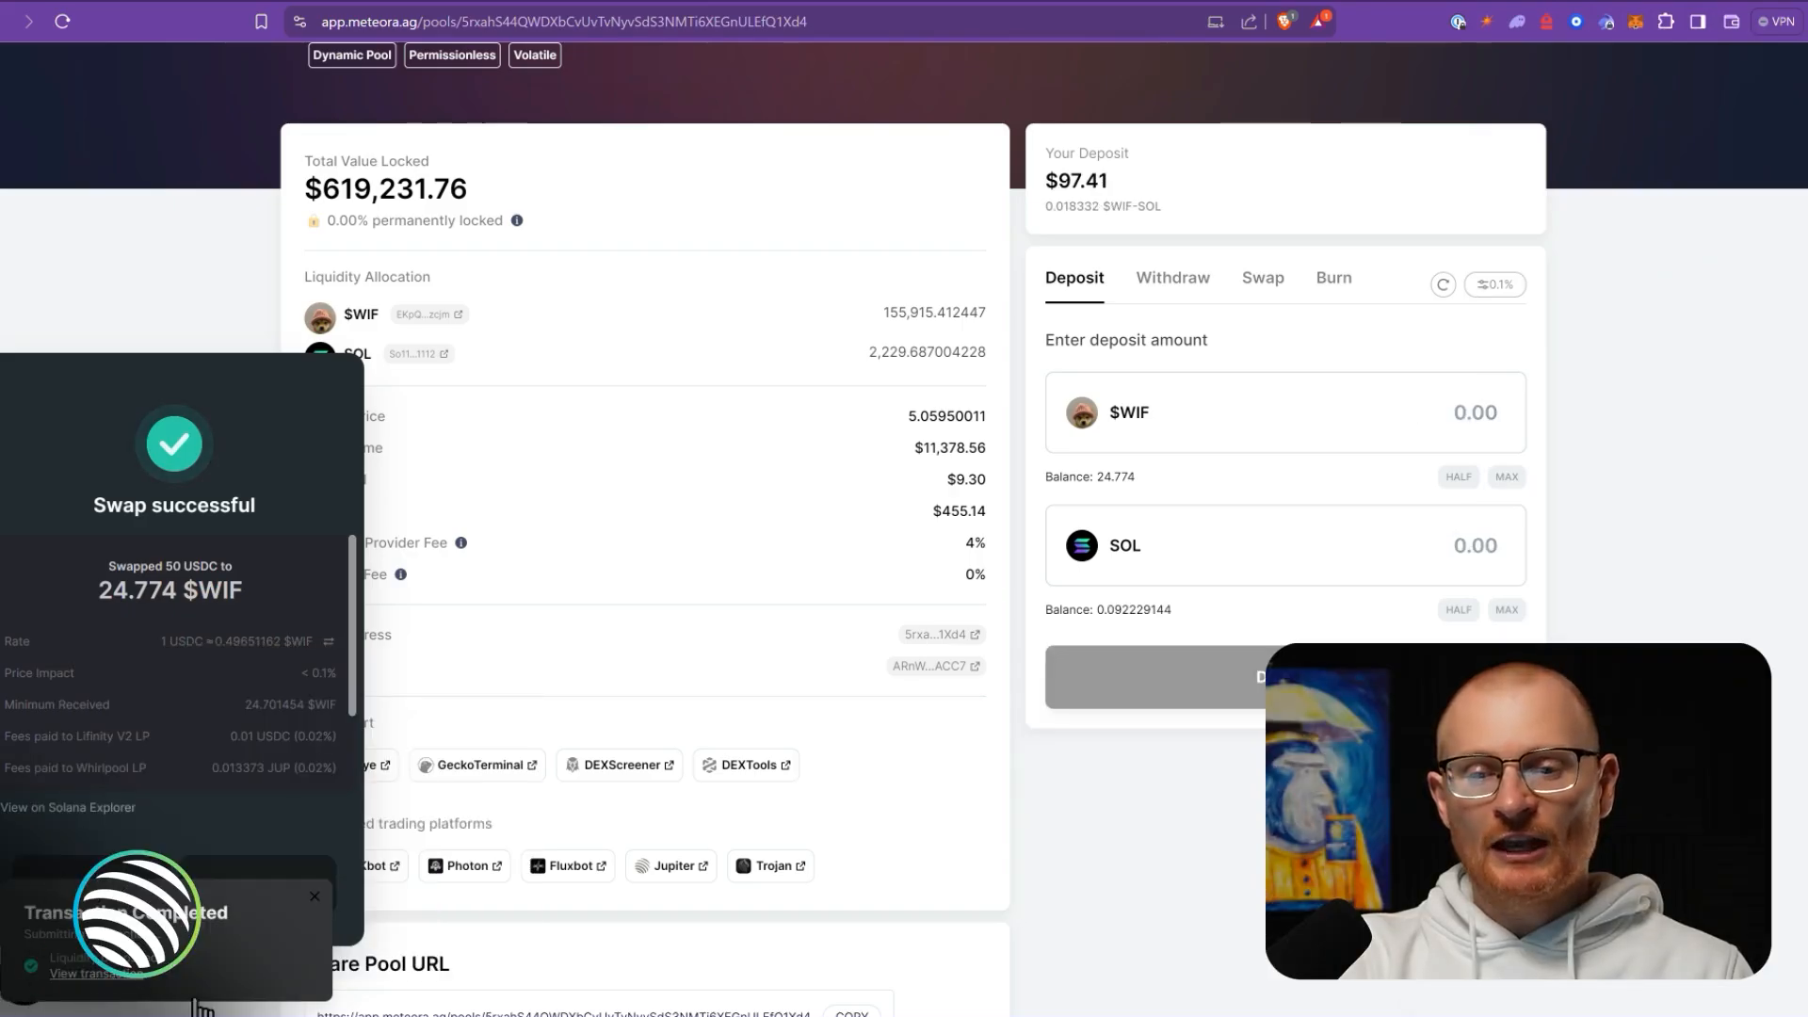
left_click(316, 899)
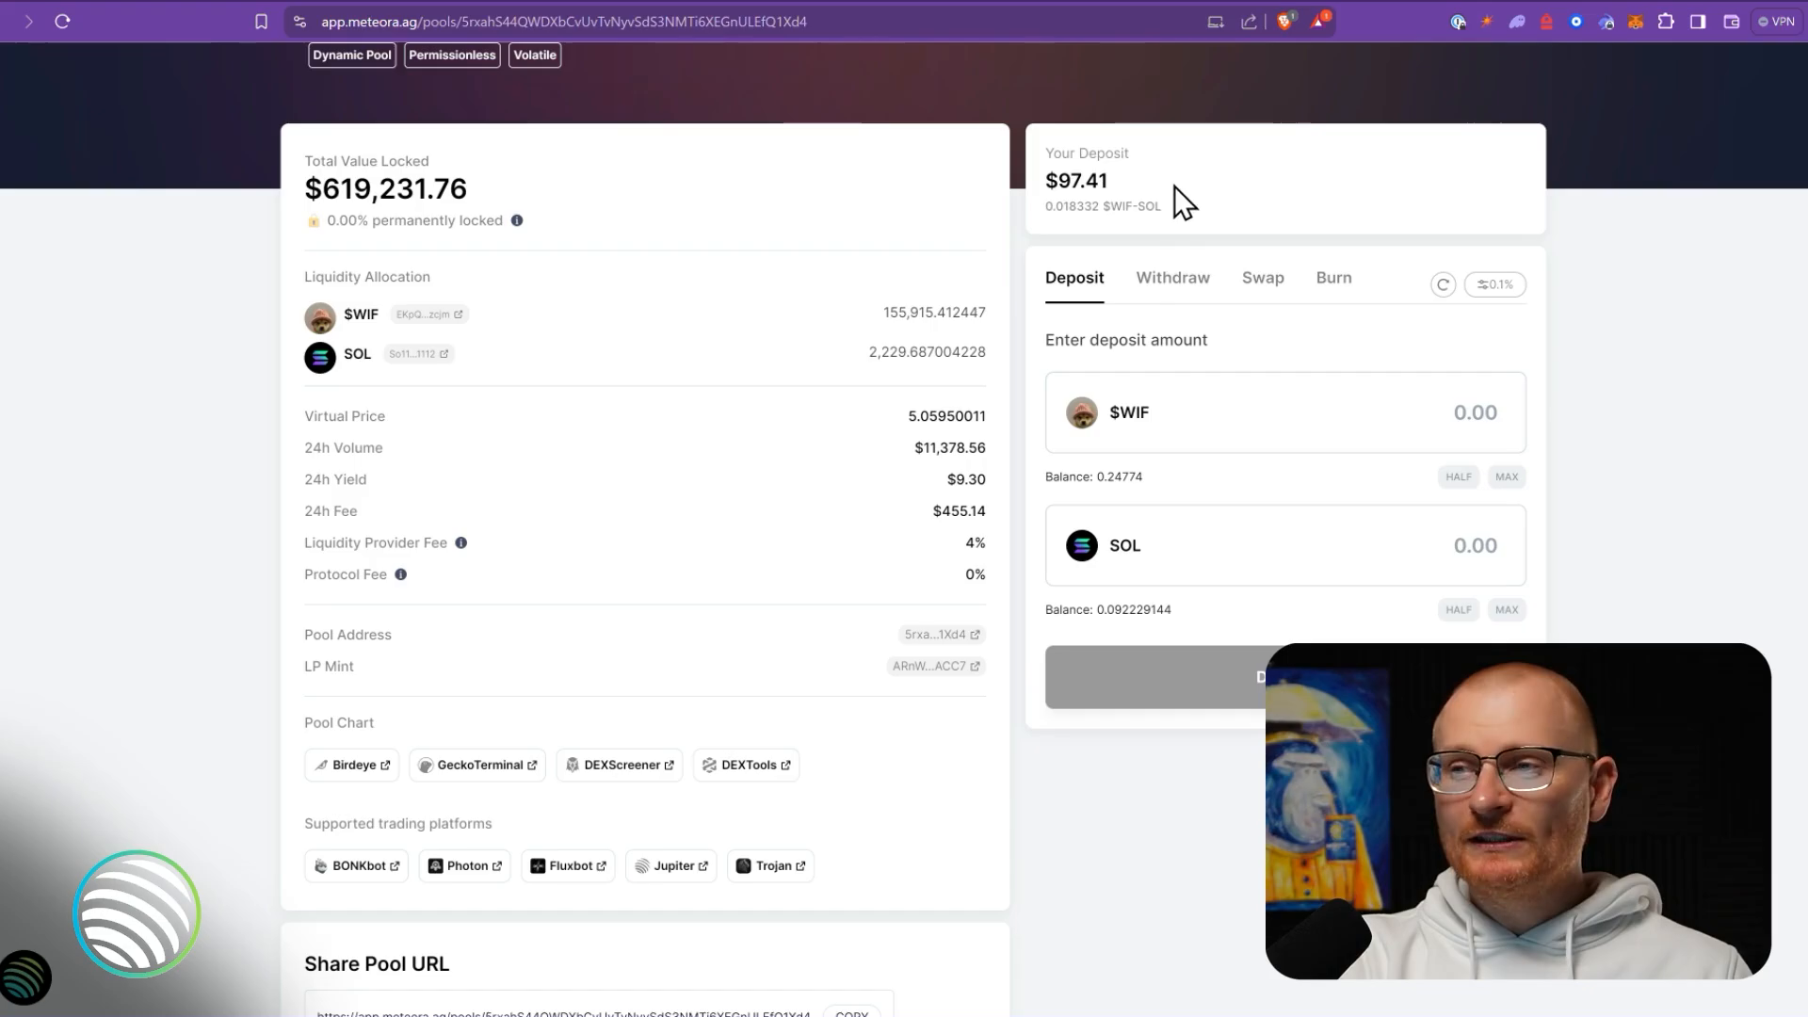
scroll(1171, 236, "up", 3)
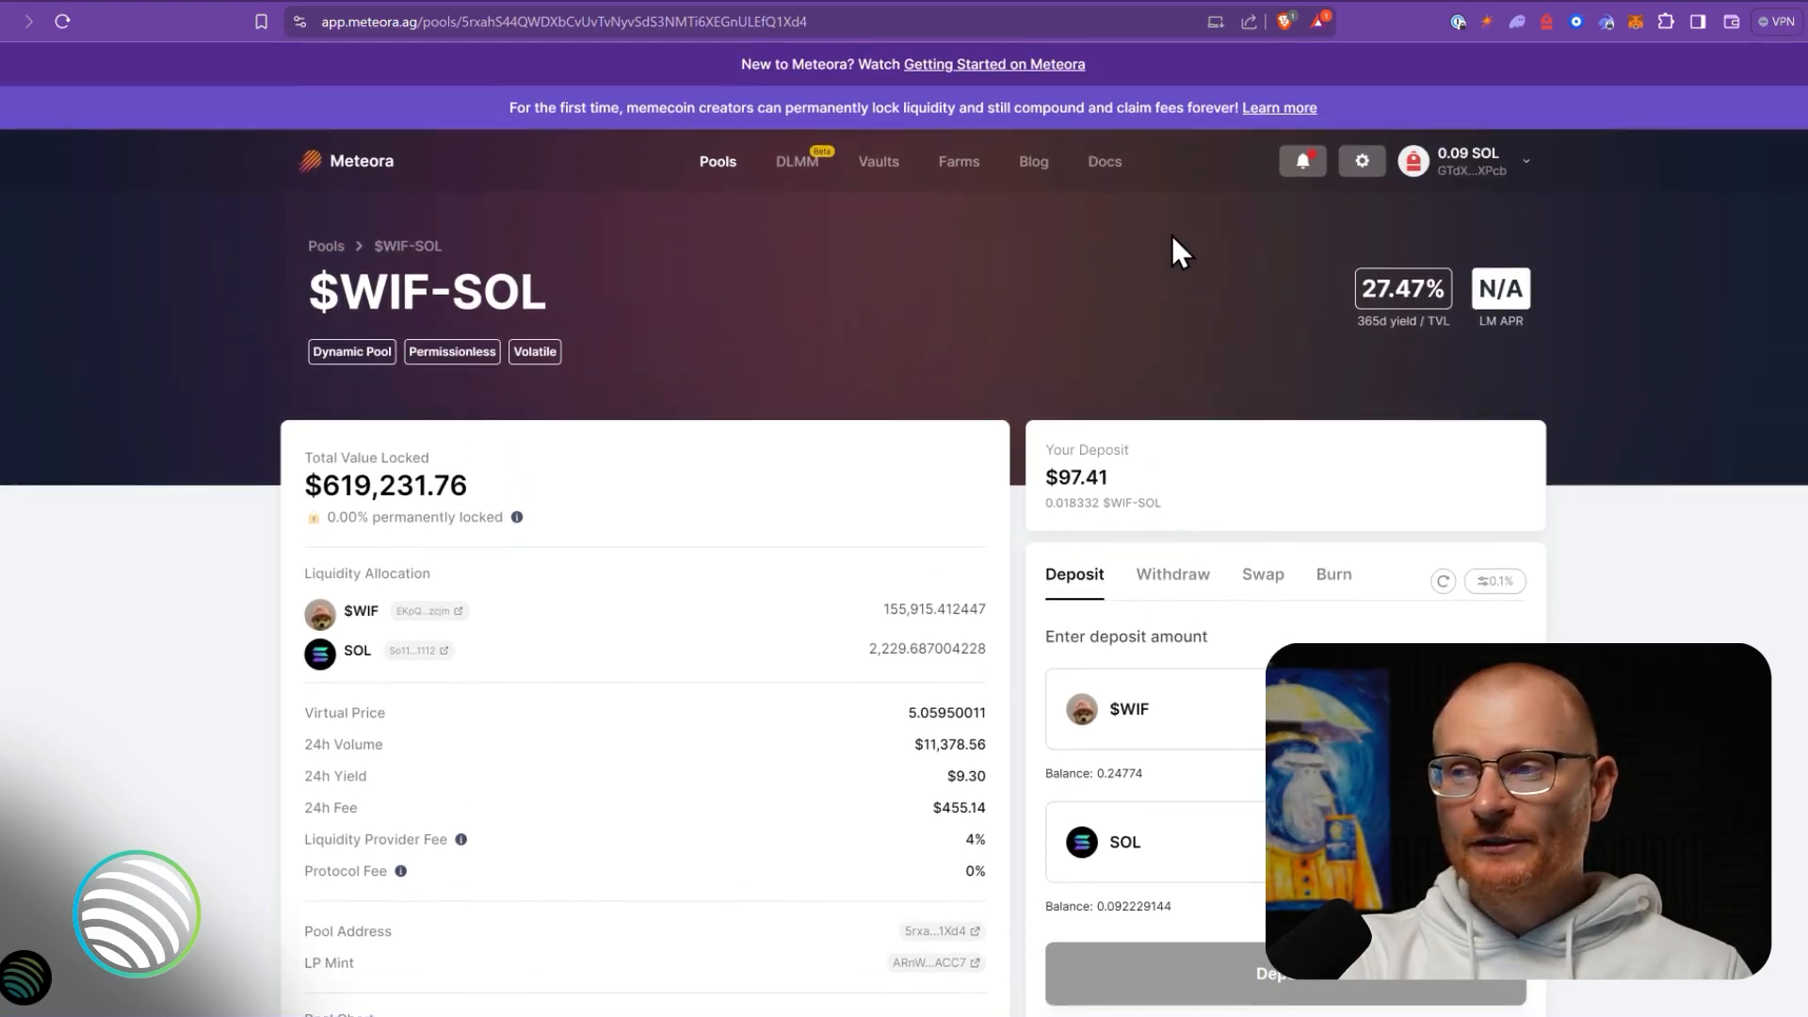